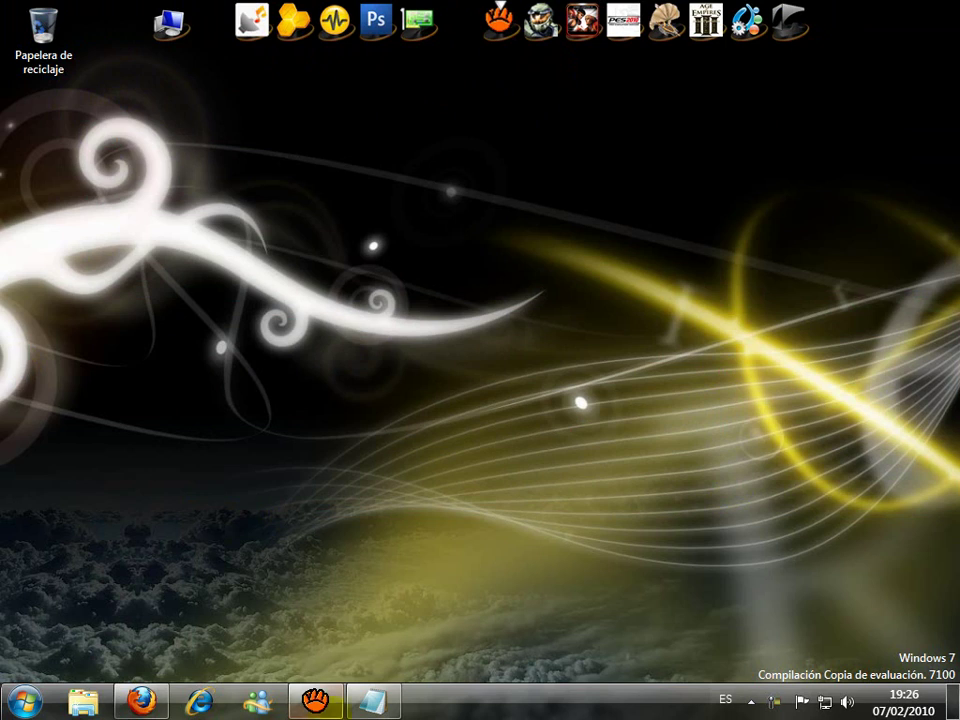
click(384, 706)
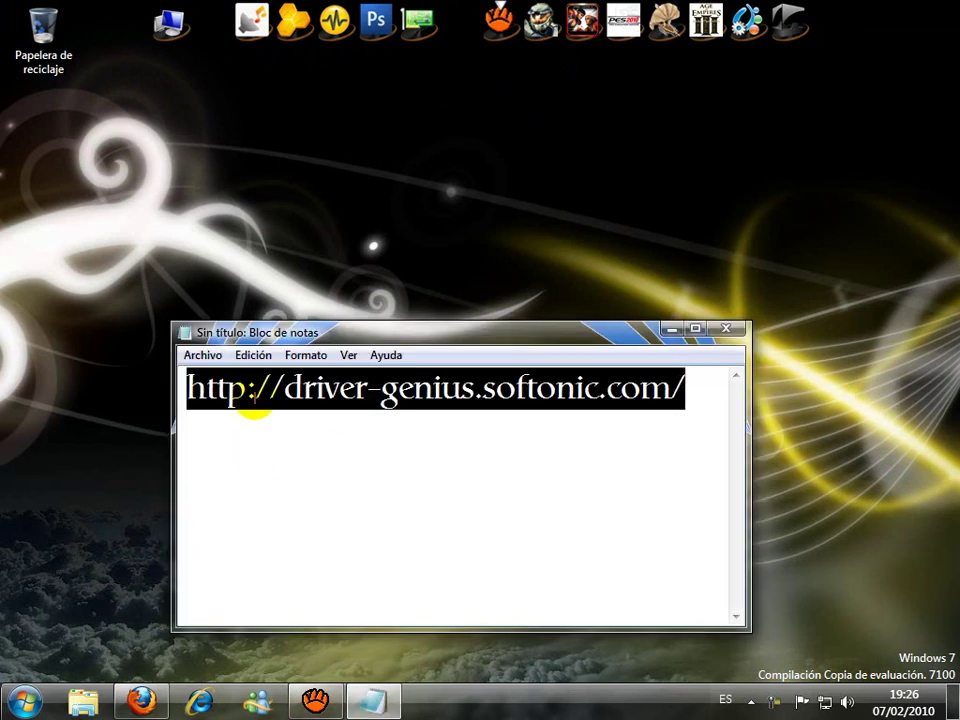
click(255, 396)
drag(187, 392, 707, 424)
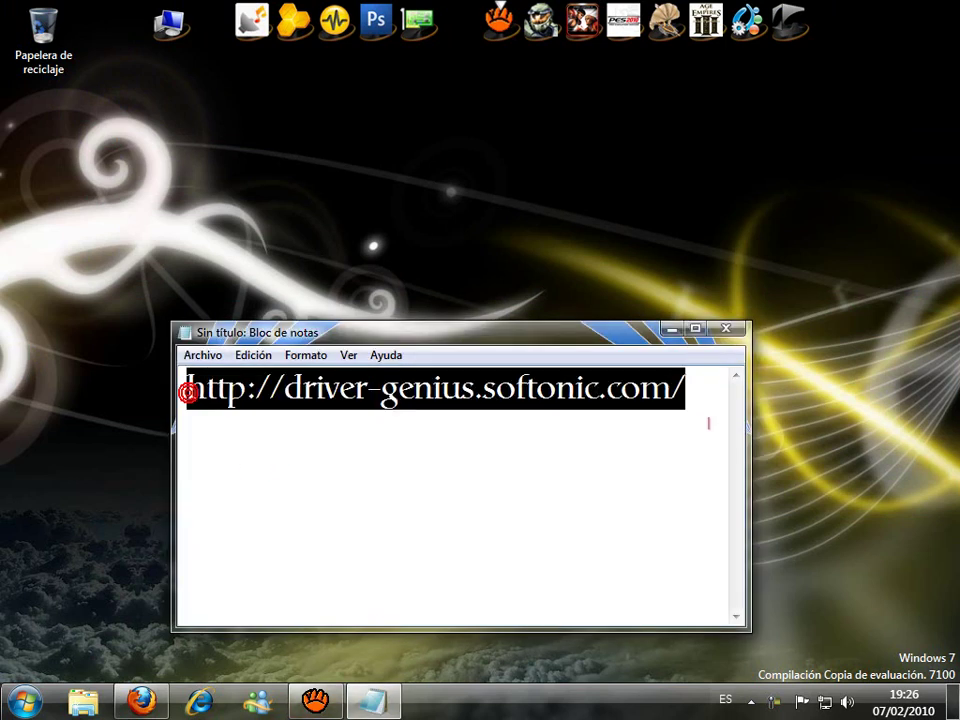
right_click(638, 400)
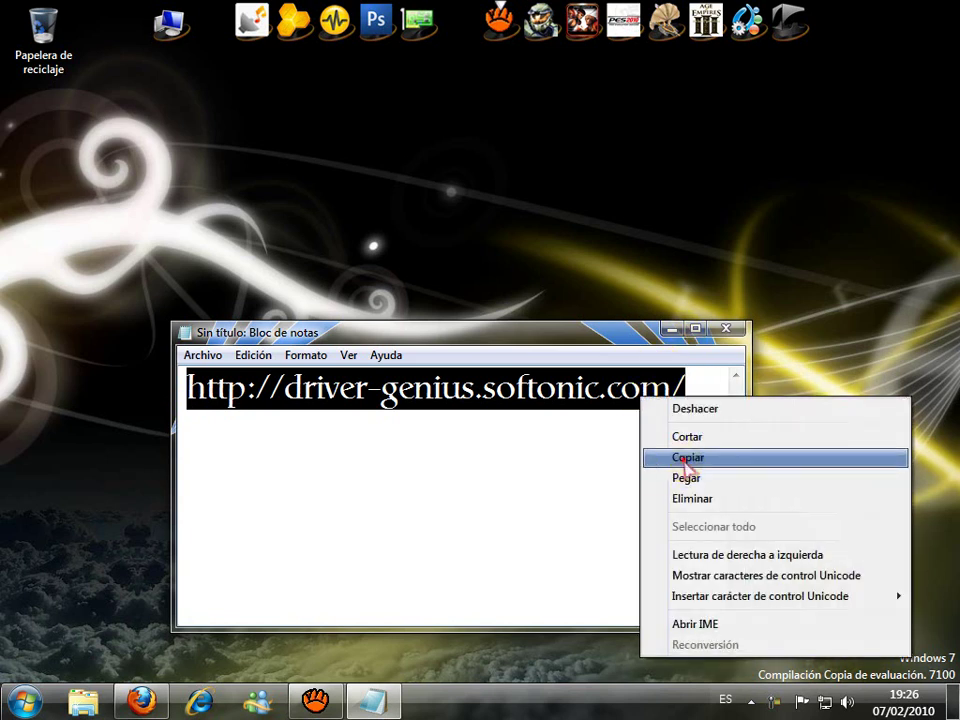
click(683, 460)
Step: Switch to Firefox and load the copied driver-genius.softonic.com address in a new tab
click(140, 700)
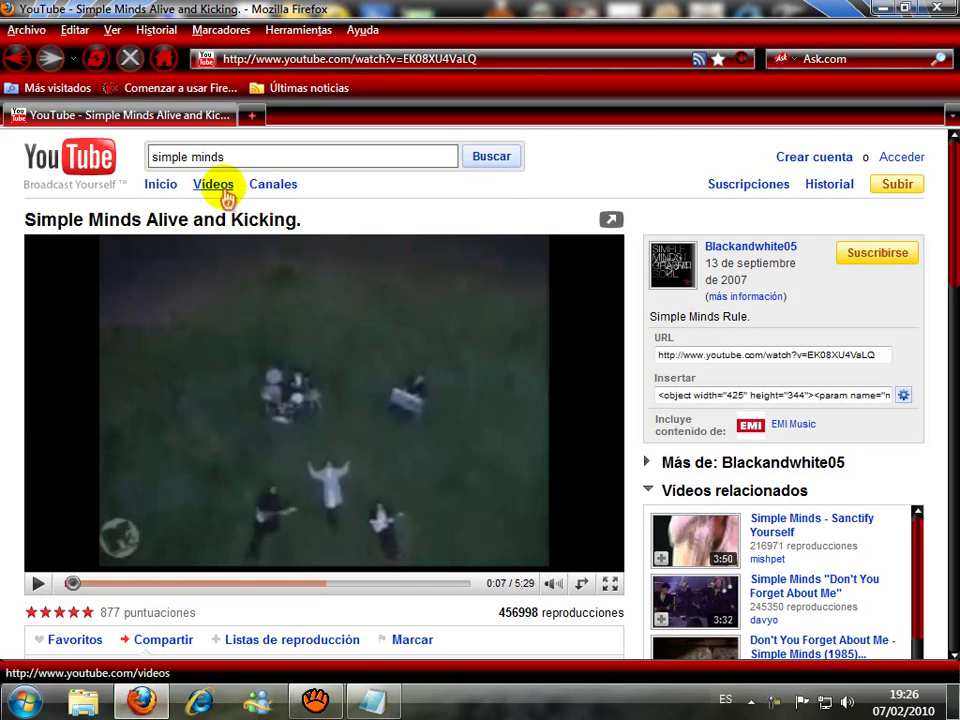
click(258, 115)
right_click(275, 58)
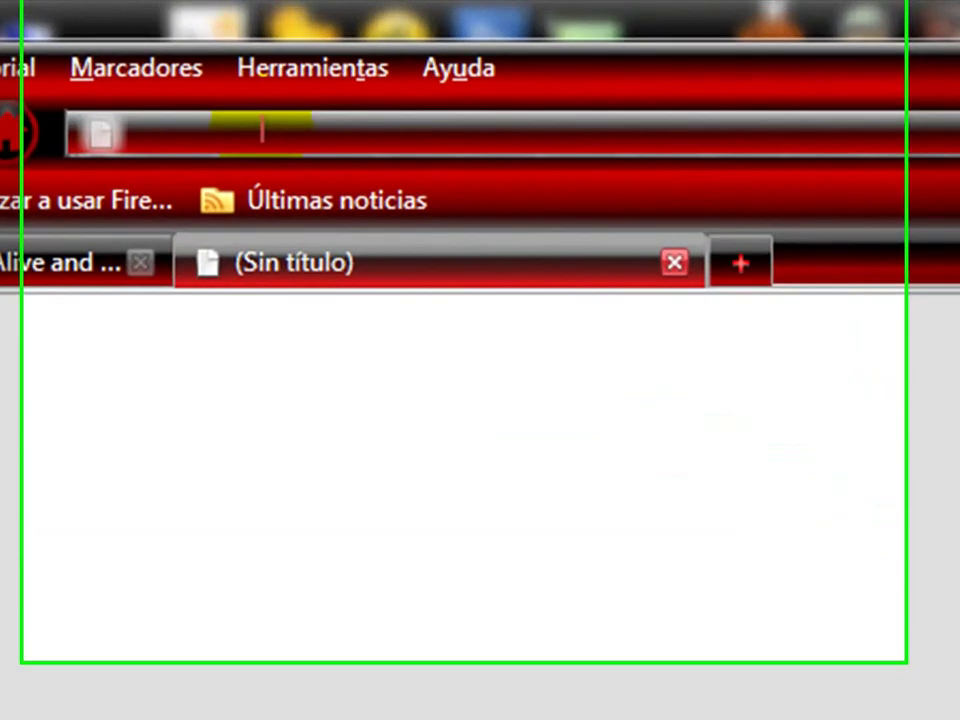
click(405, 343)
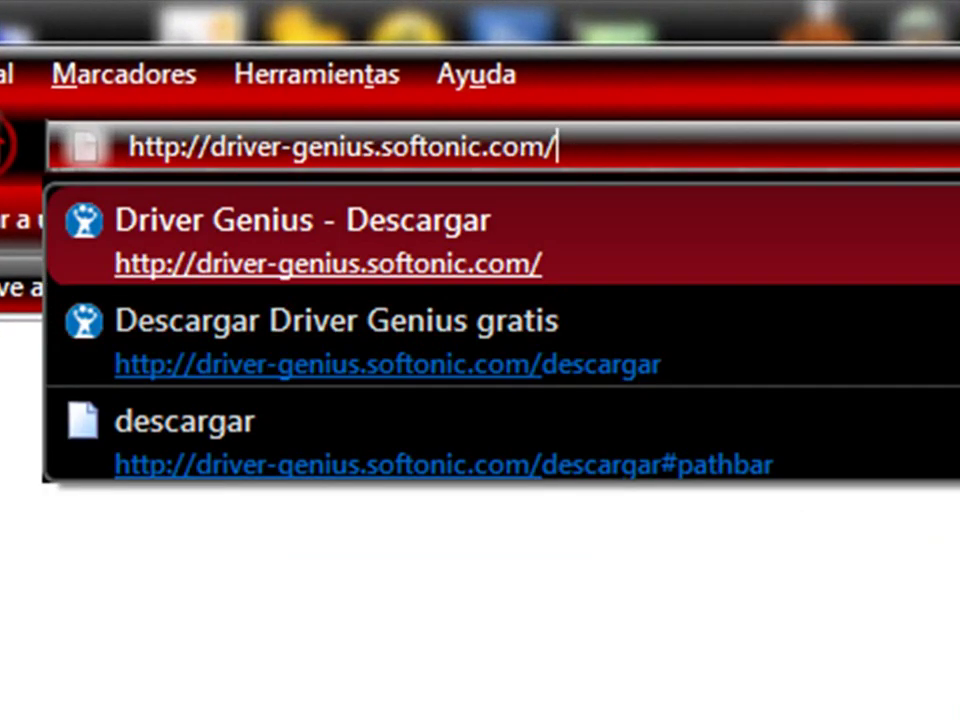
key(Return)
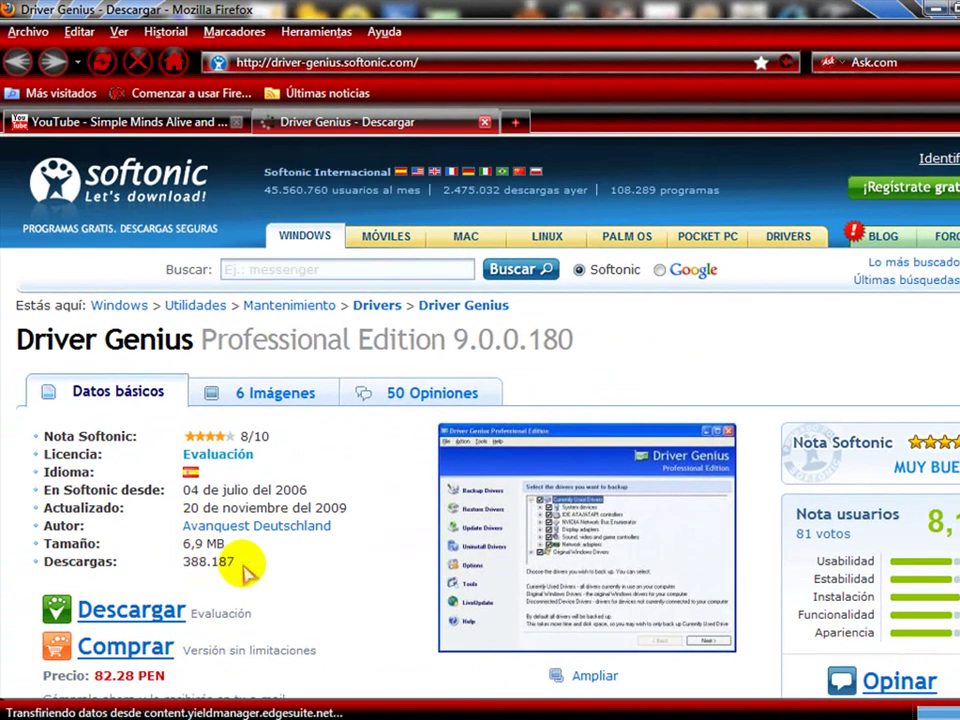
Step: Examine the file size and download count in the basic details of the Driver Genius page
drag(365, 465, 355, 535)
click(356, 558)
drag(183, 543, 225, 660)
click(250, 582)
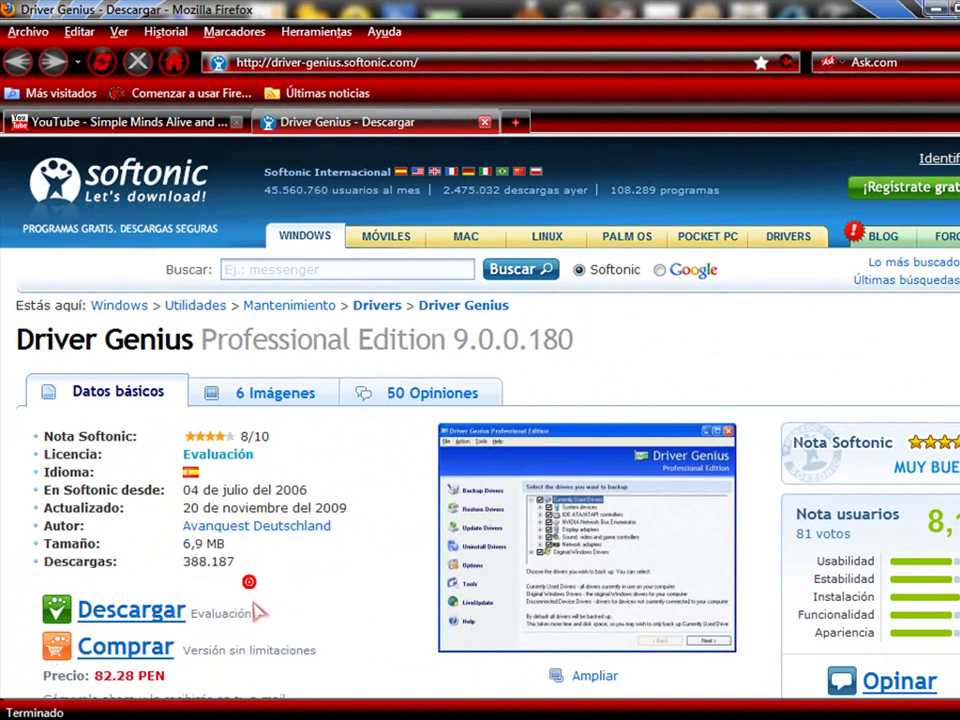
drag(188, 543, 253, 560)
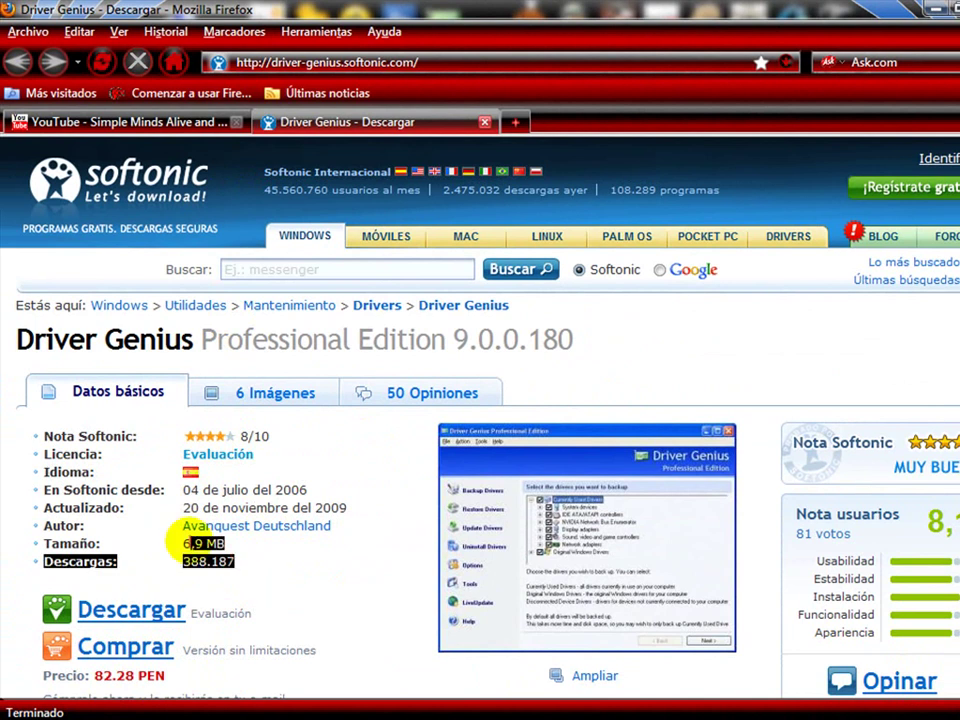
click(245, 562)
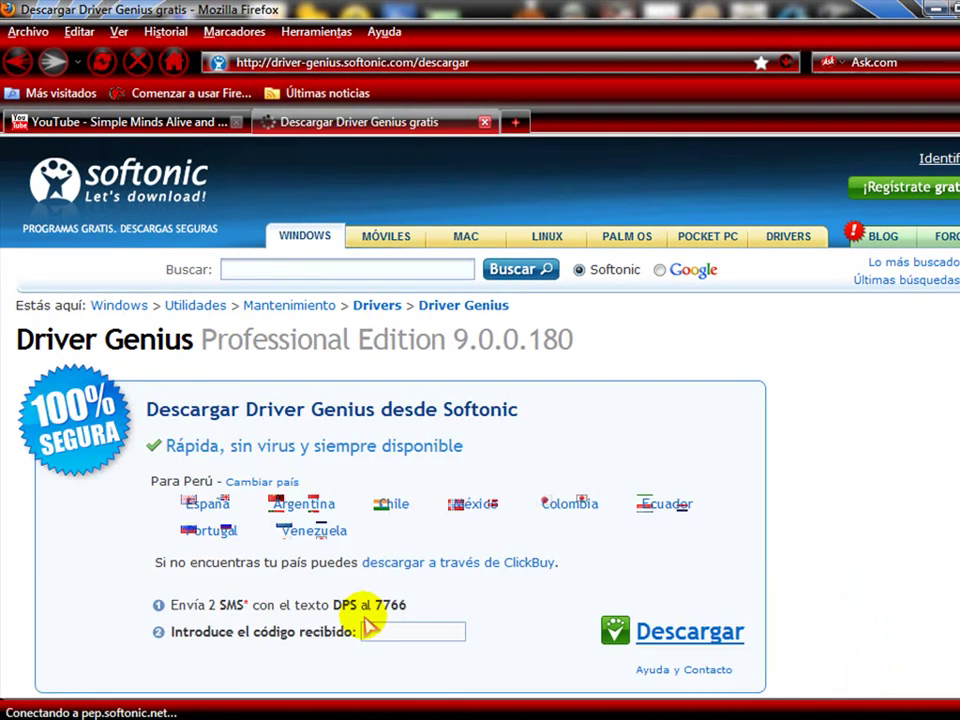
Step: Request the free Driver Genius download on the Softonic download page
scroll(733, 527, down, 7)
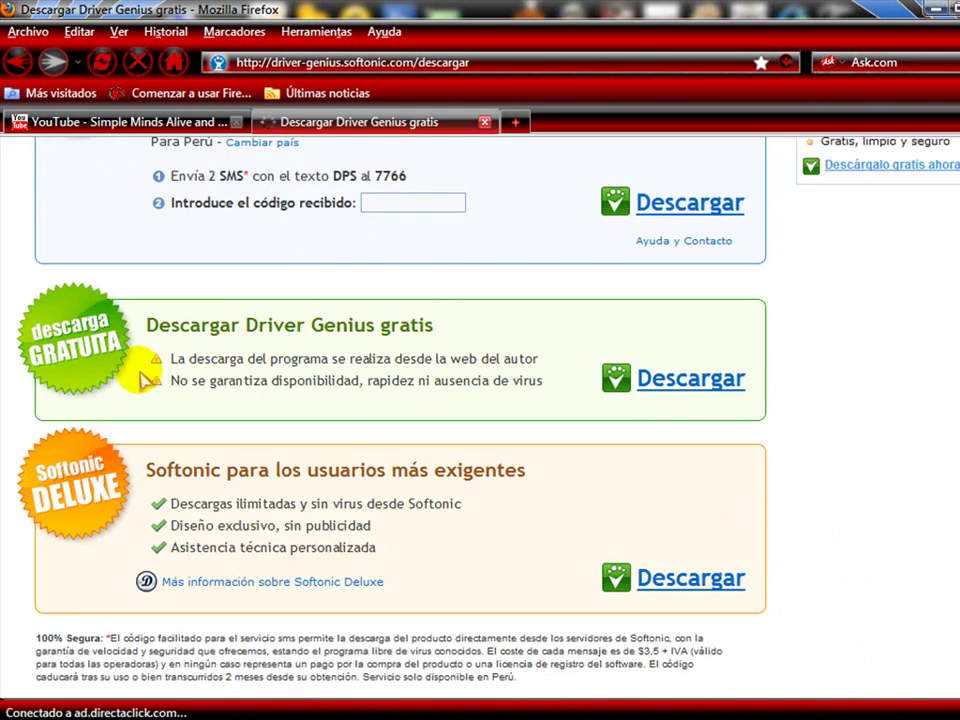
click(654, 380)
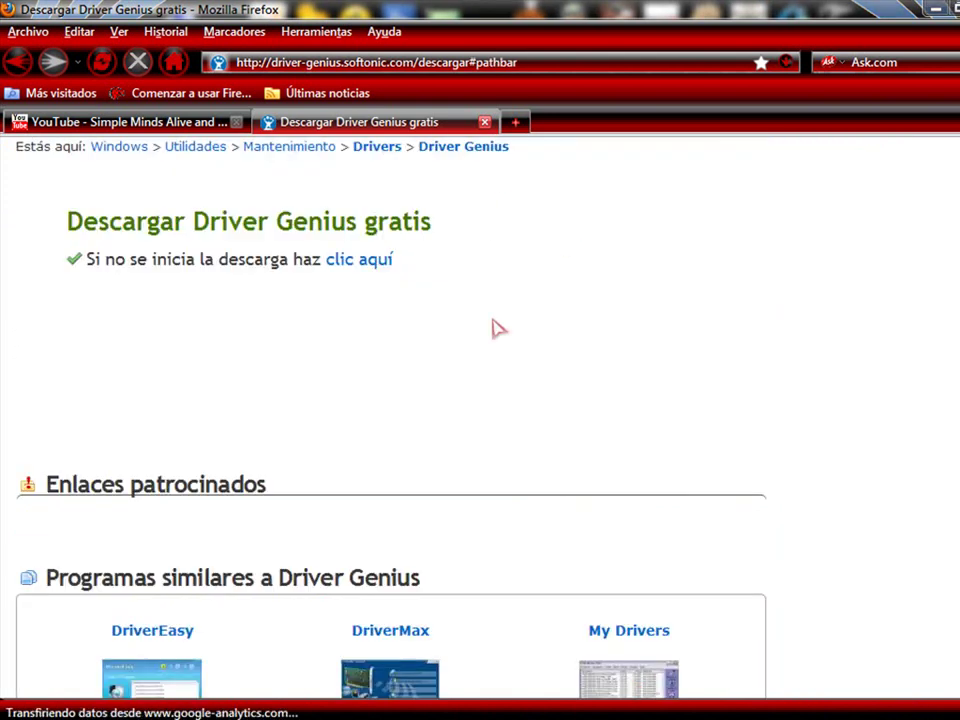
scroll(340, 302, up, 2)
click(350, 378)
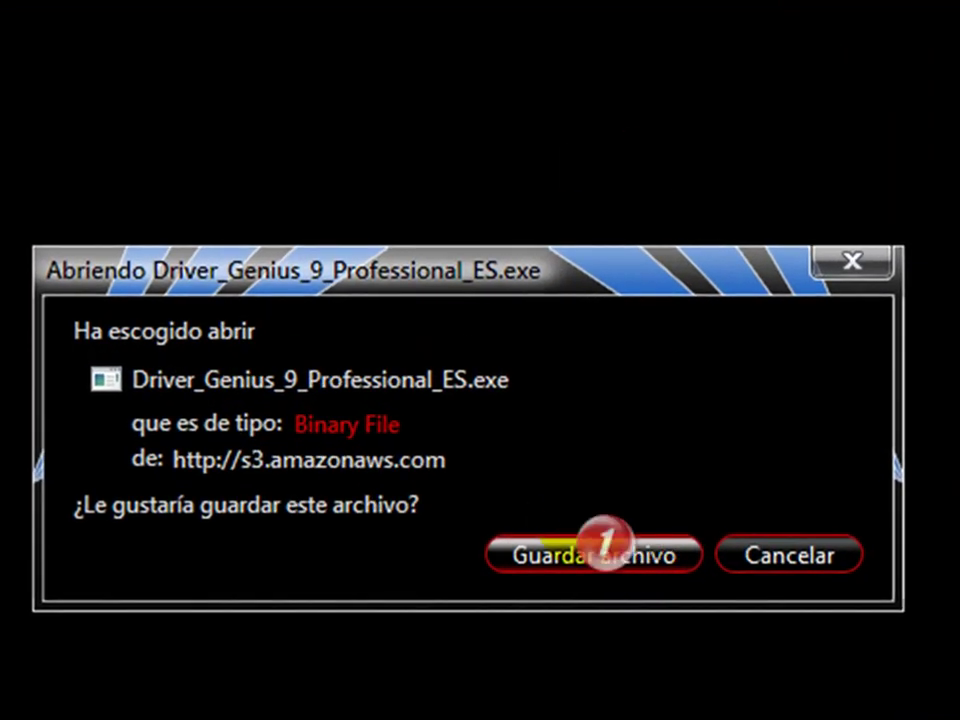
click(593, 554)
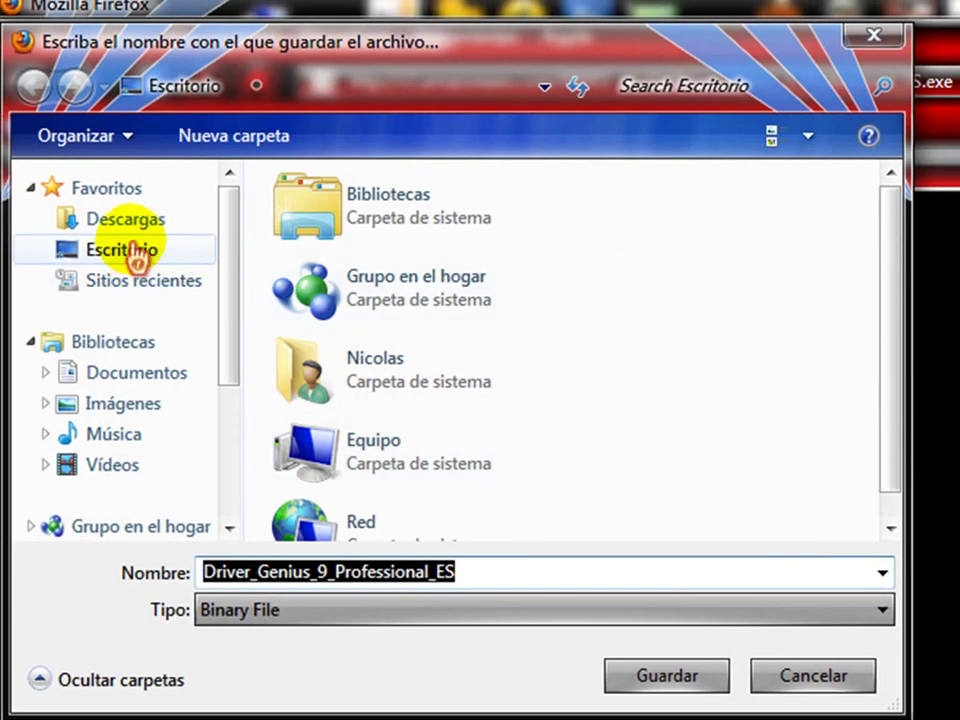
mouse_move(225, 305)
mouse_down()
mouse_move(230, 470)
mouse_move(240, 300)
mouse_up()
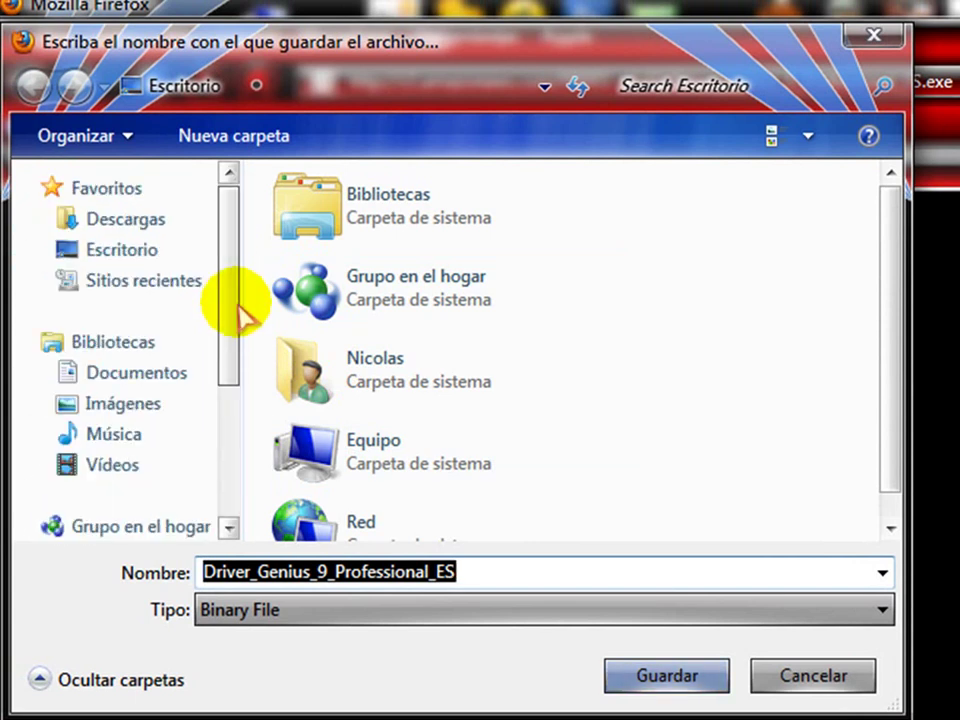
click(782, 676)
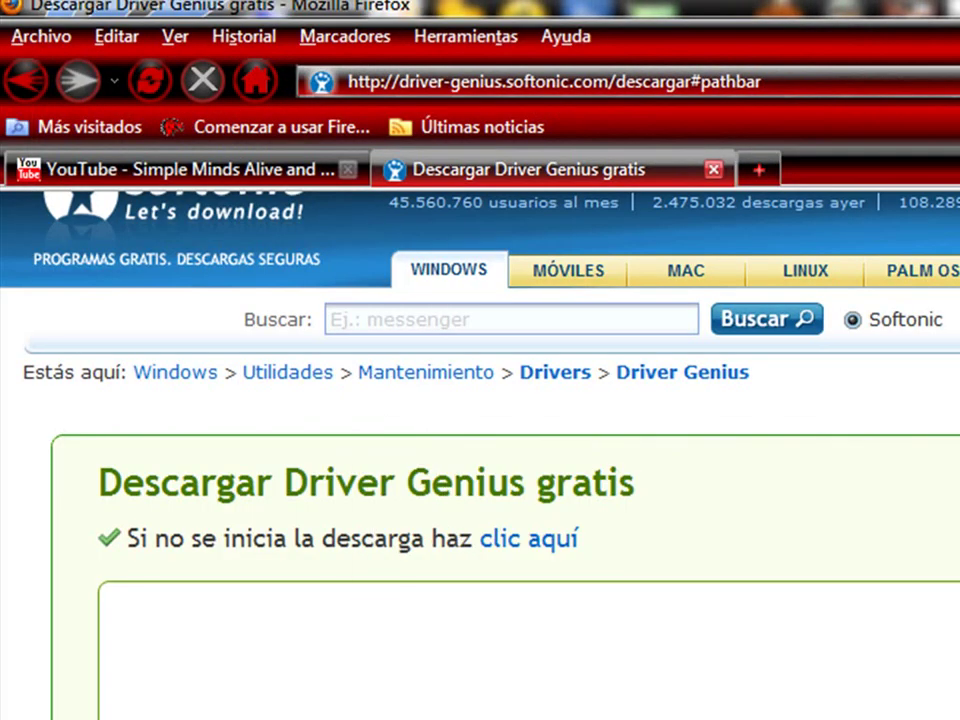
Step: Minimize the Firefox and Notepad windows to return to the desktop
key(super+Down)
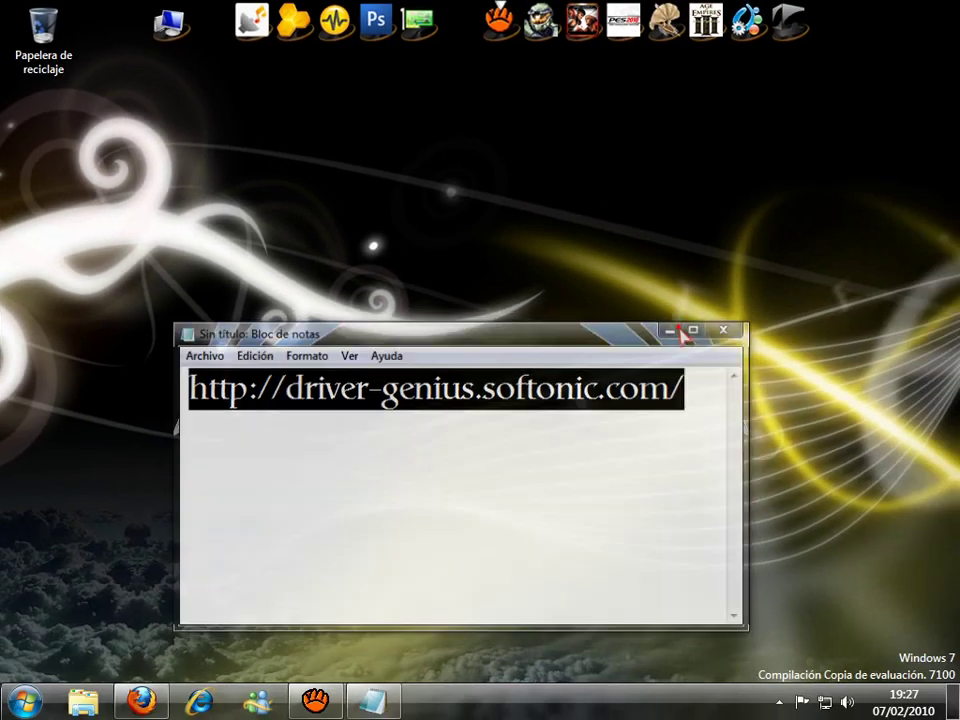
click(677, 329)
drag(148, 154, 3, 645)
drag(3, 171, 958, 640)
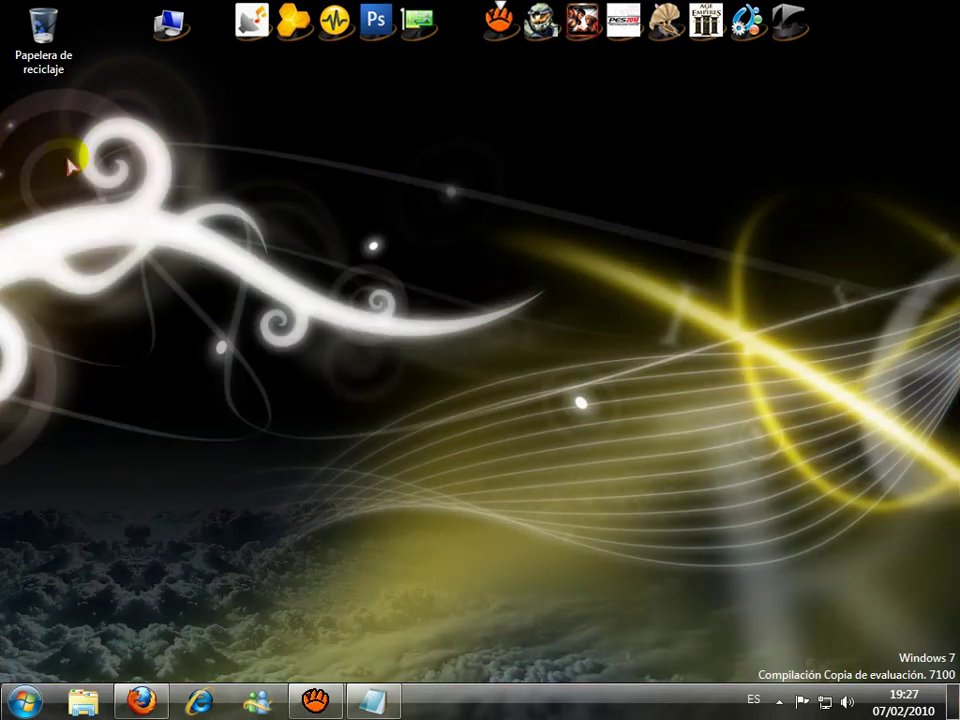
right_click(43, 281)
click(557, 267)
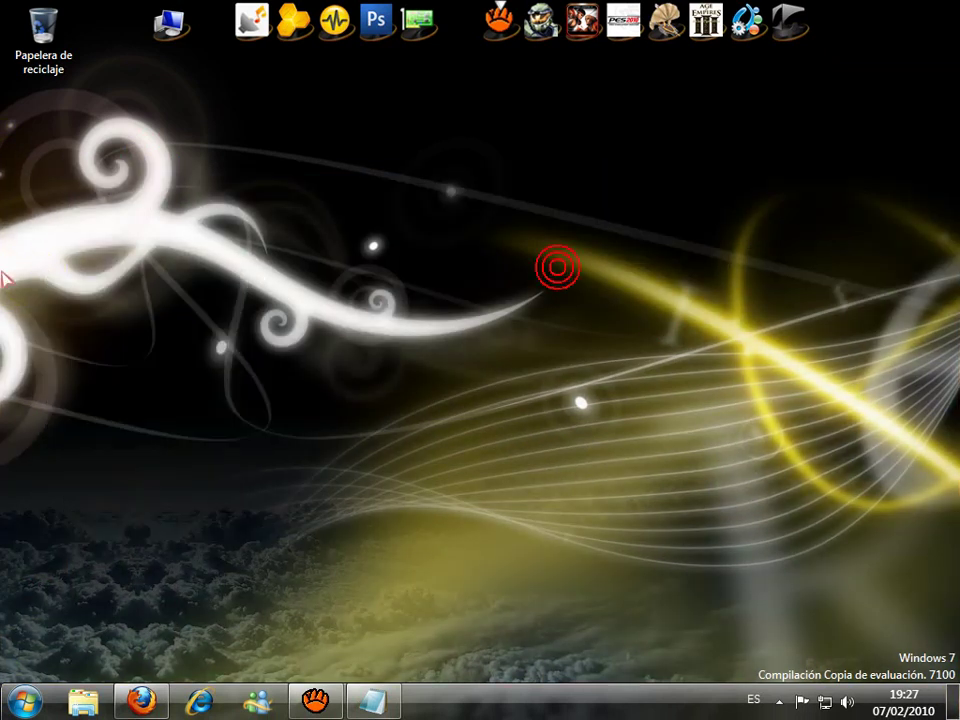
drag(3, 188, 927, 598)
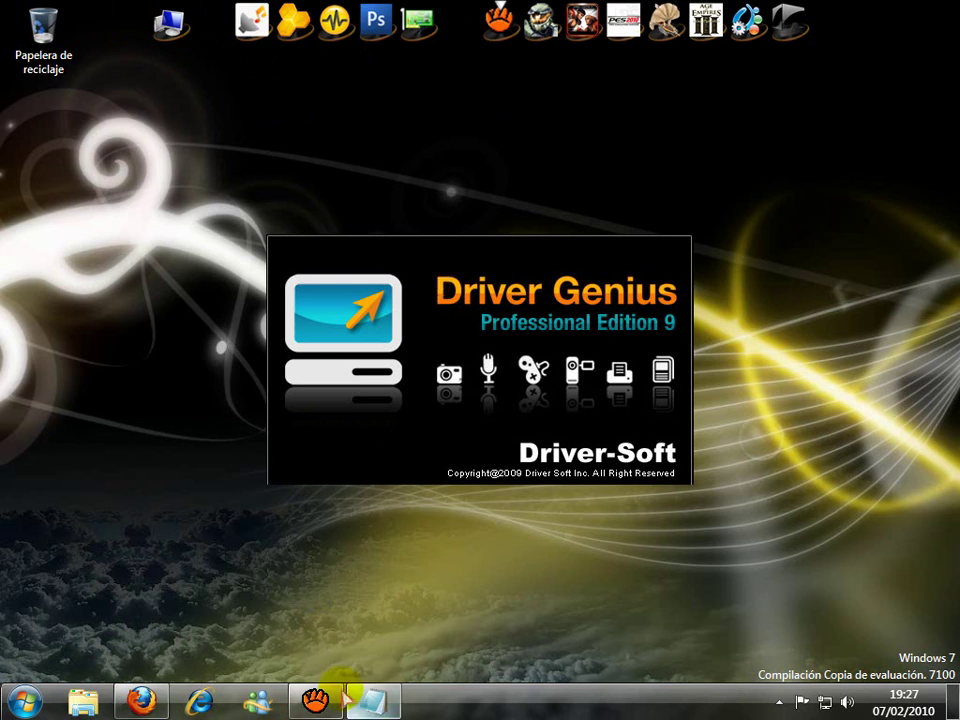
Step: Minimize the aTube Catcher window and close the Driver Genius welcome prompt without starting the analysis
click(320, 702)
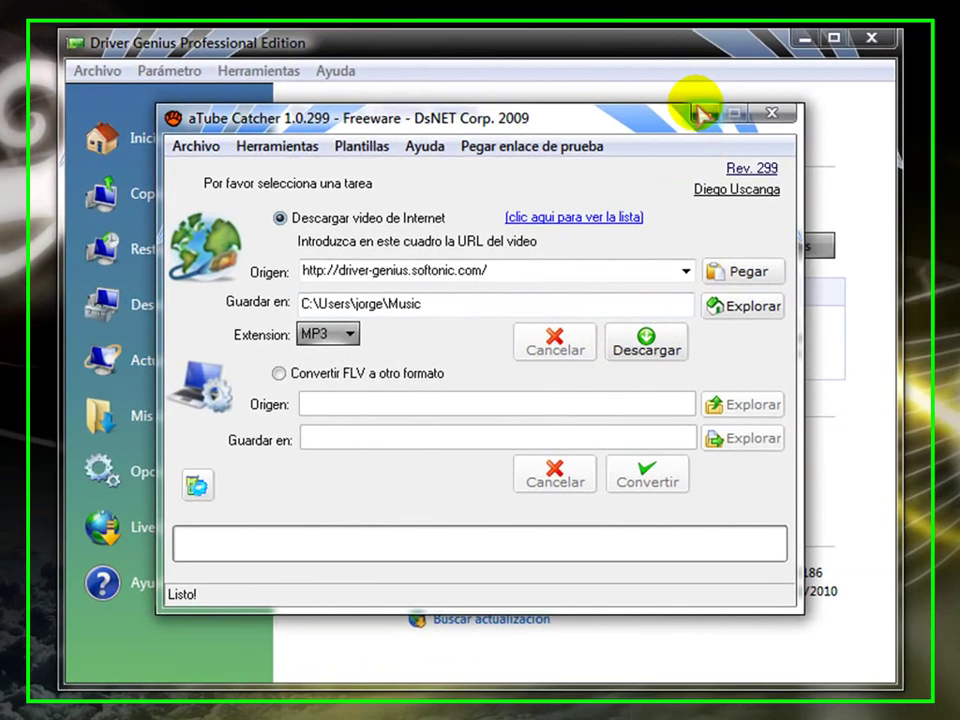
click(703, 114)
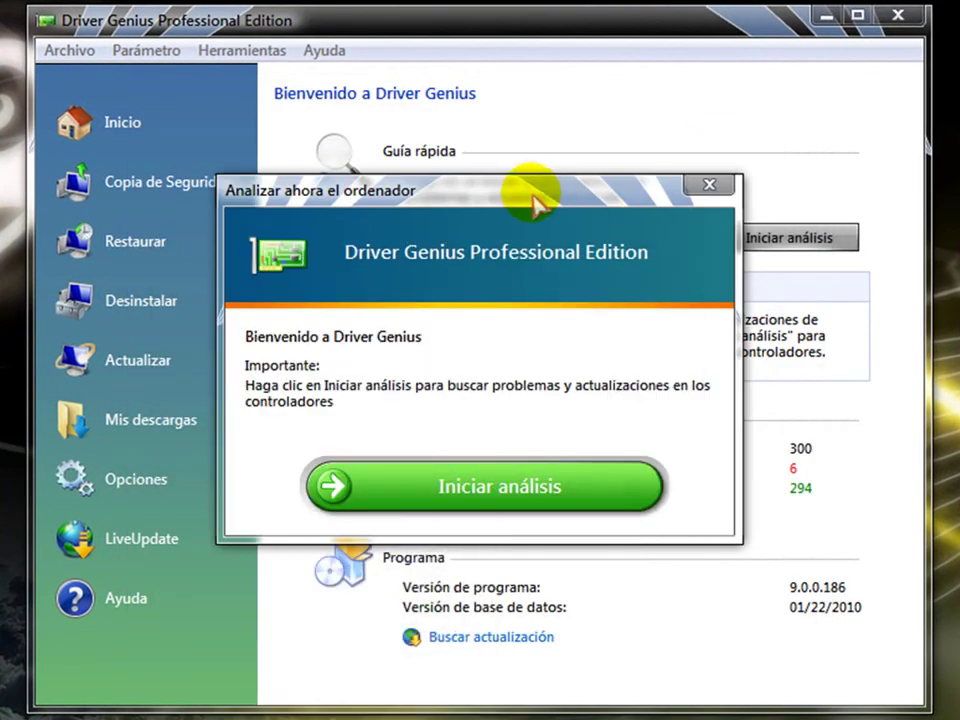
drag(537, 205, 514, 182)
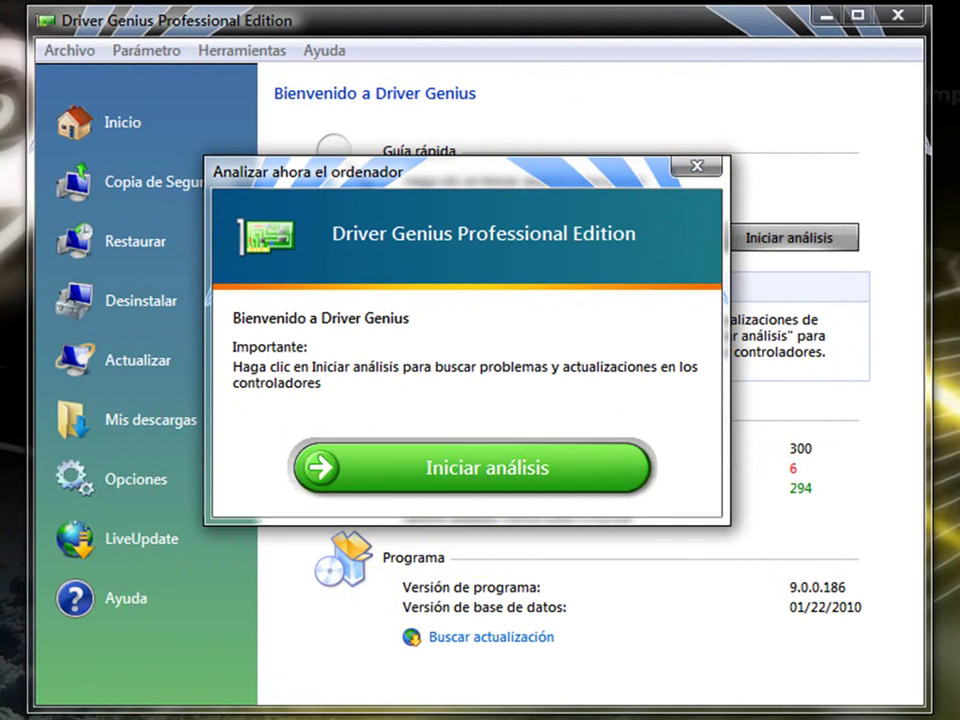
click(697, 167)
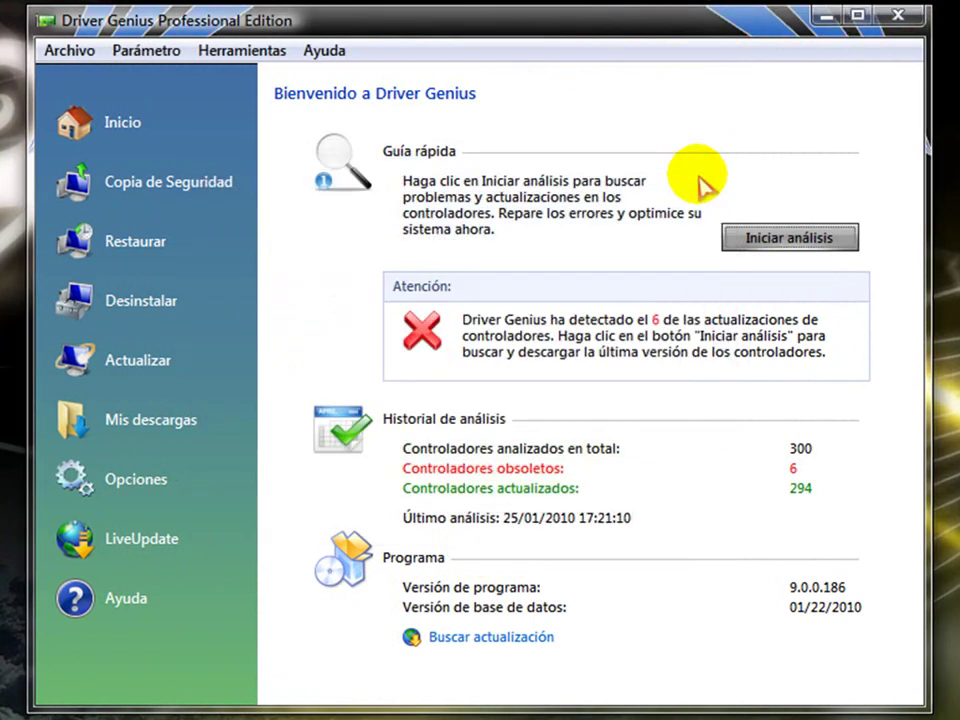
Step: Start a driver backup and exclude the original Windows drivers and disconnected-device drivers, keeping only the currently used drivers
click(131, 192)
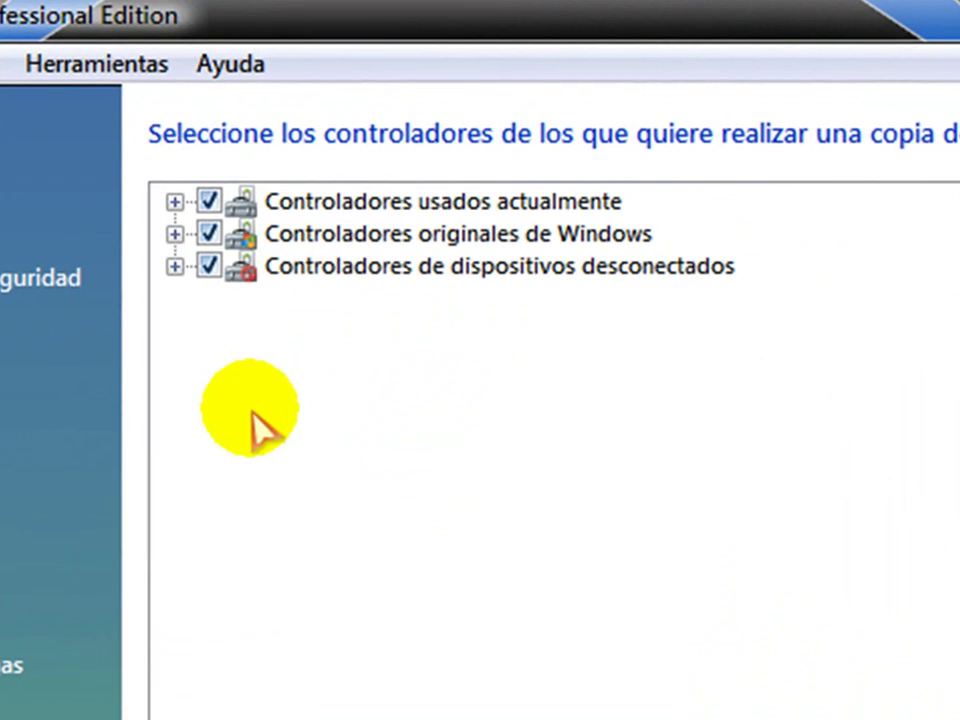
click(548, 238)
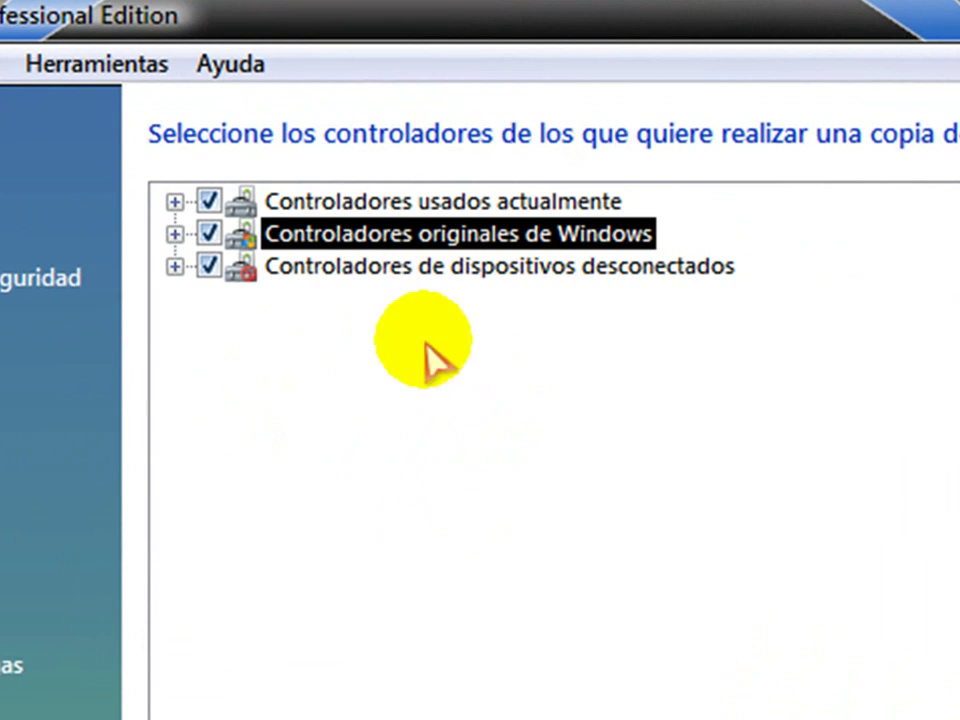
click(238, 204)
click(210, 235)
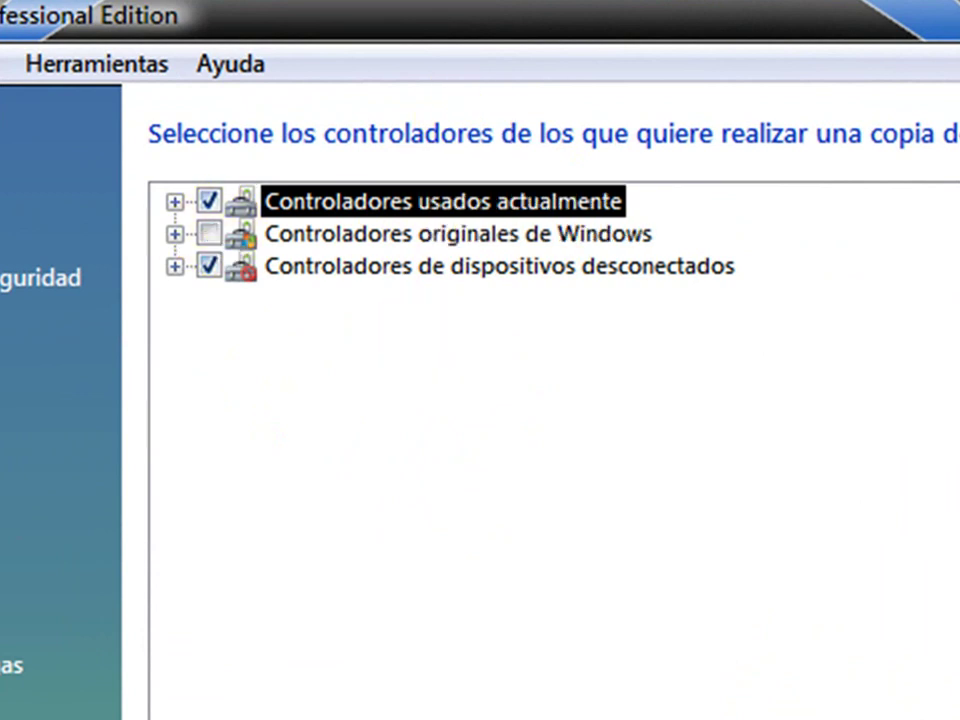
click(212, 268)
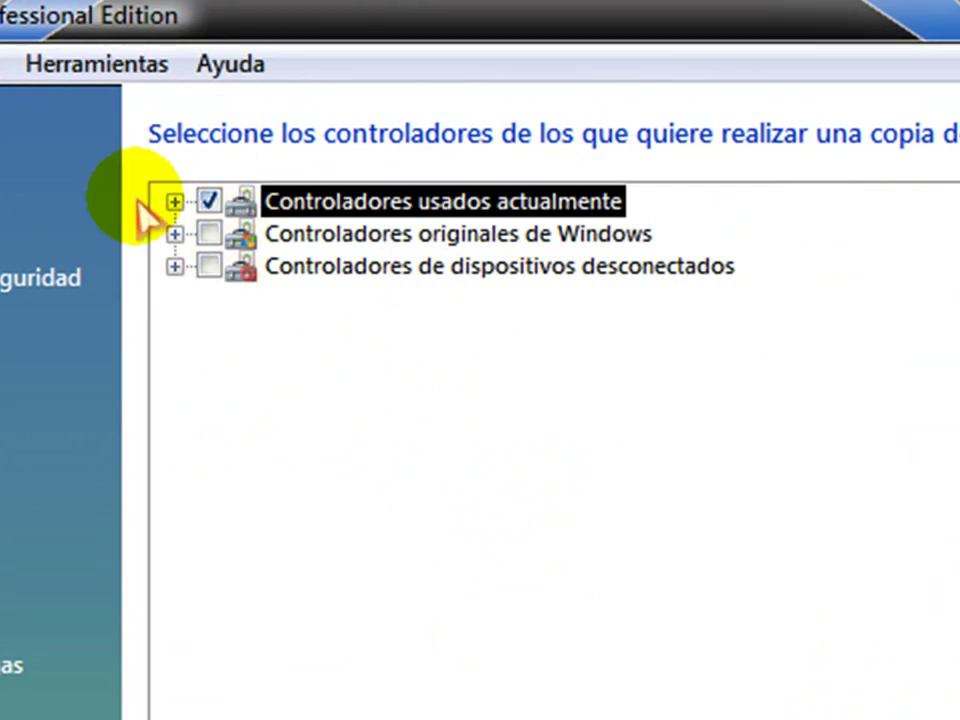
Step: Review the device categories under the currently used drivers and proceed to the backup type and location settings
click(176, 202)
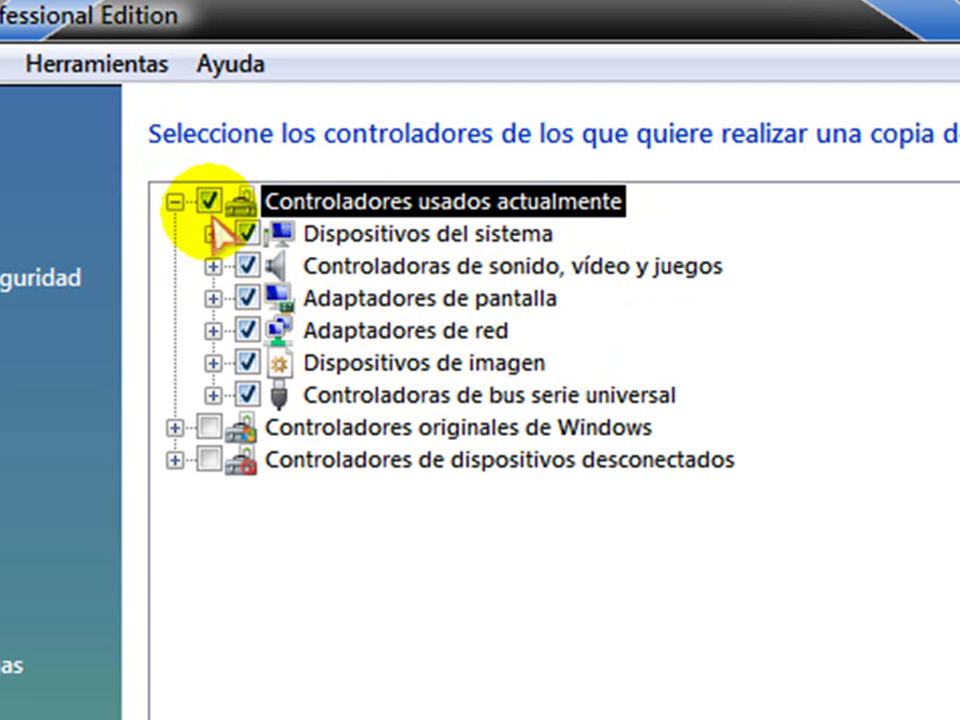
click(176, 202)
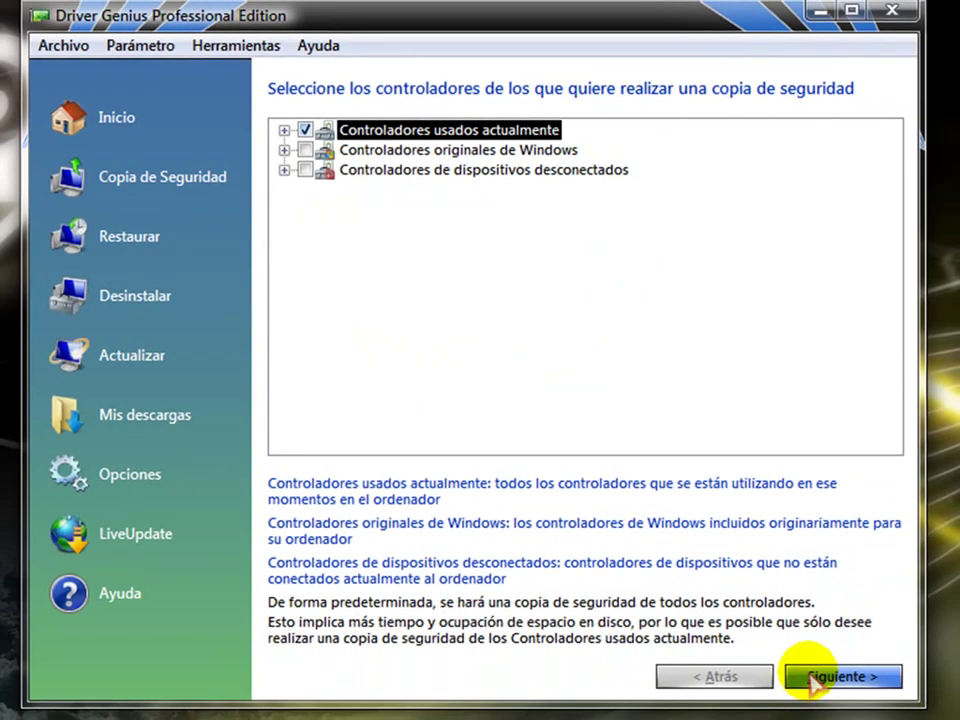
click(812, 678)
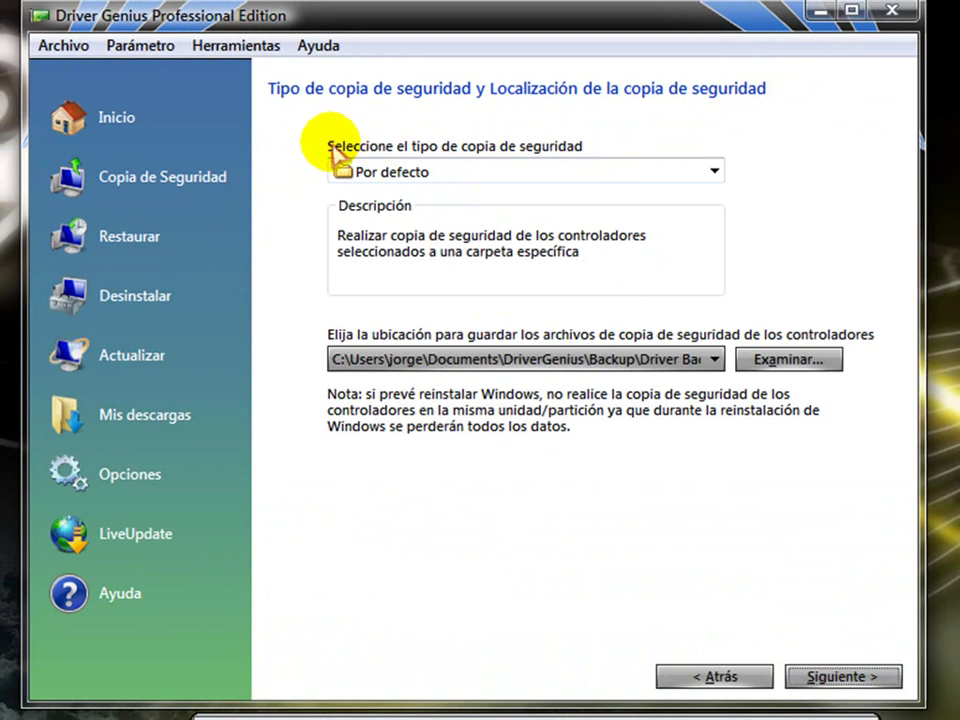
click(716, 175)
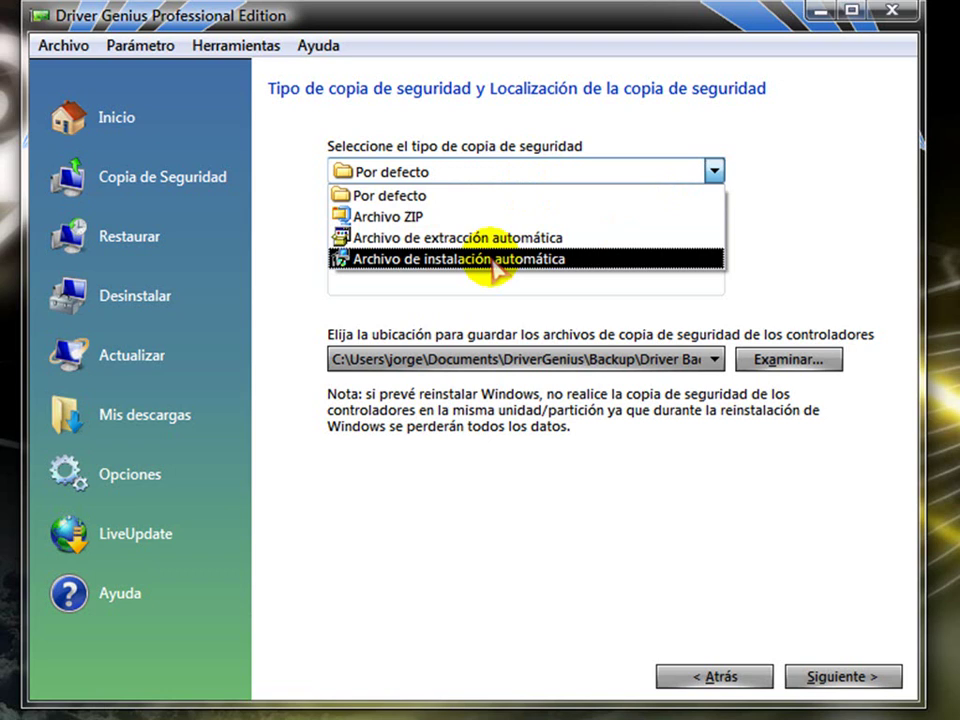
click(497, 262)
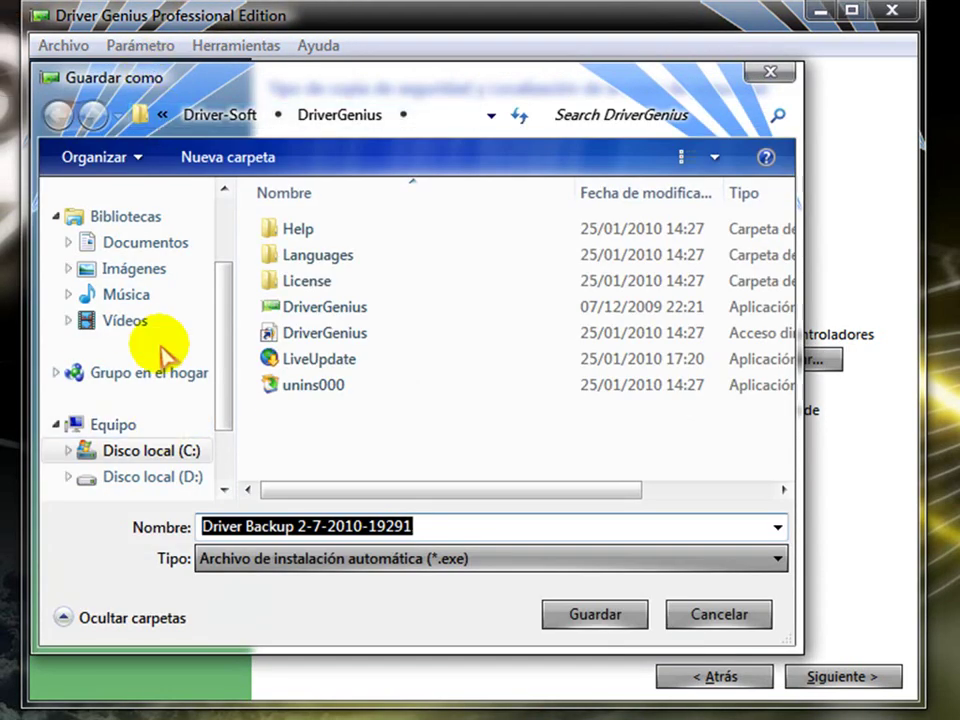
scroll(215, 330, up, 2)
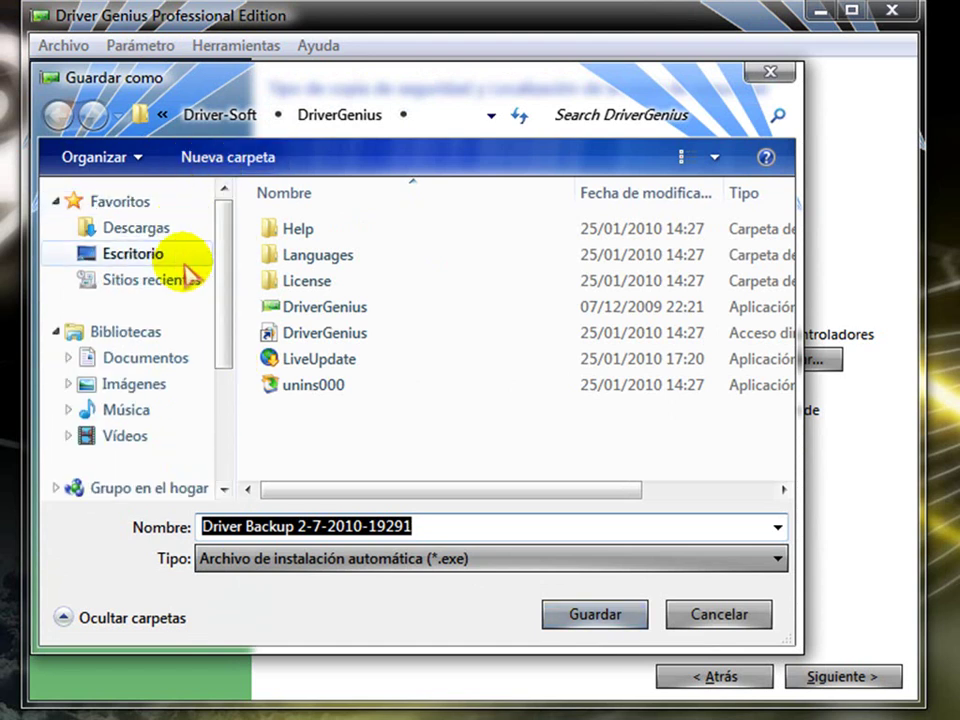
click(180, 256)
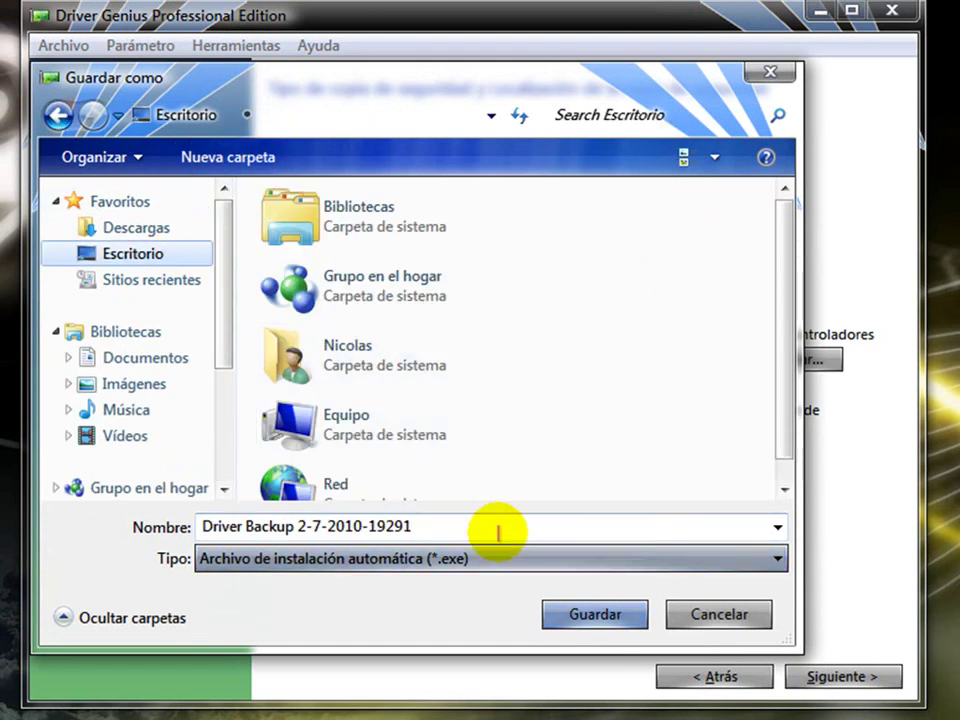
drag(495, 524, 205, 525)
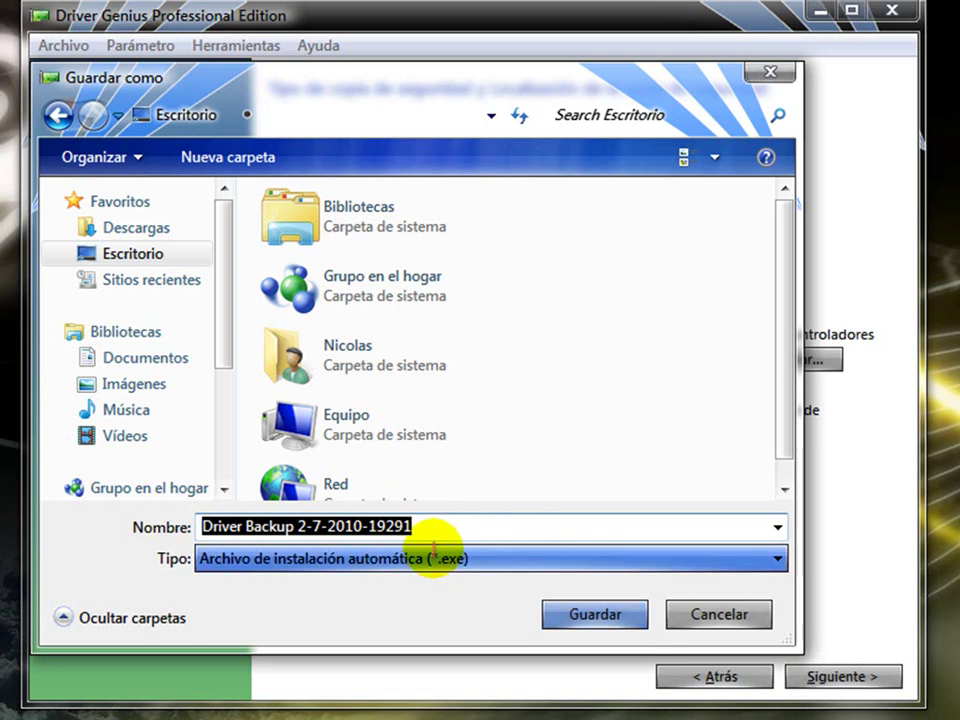
click(558, 615)
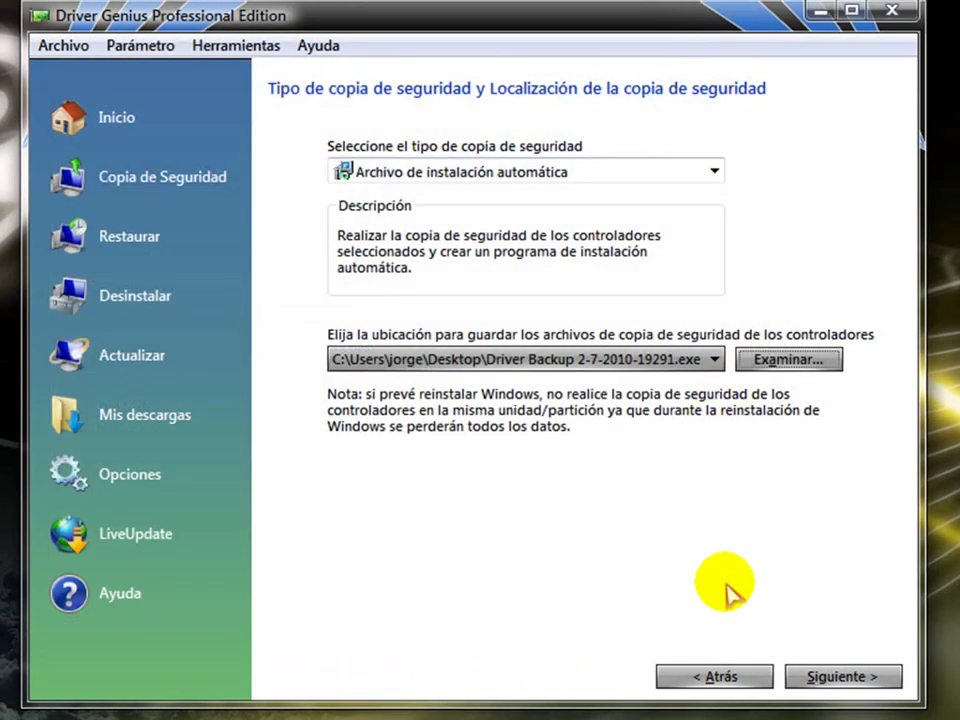
click(795, 680)
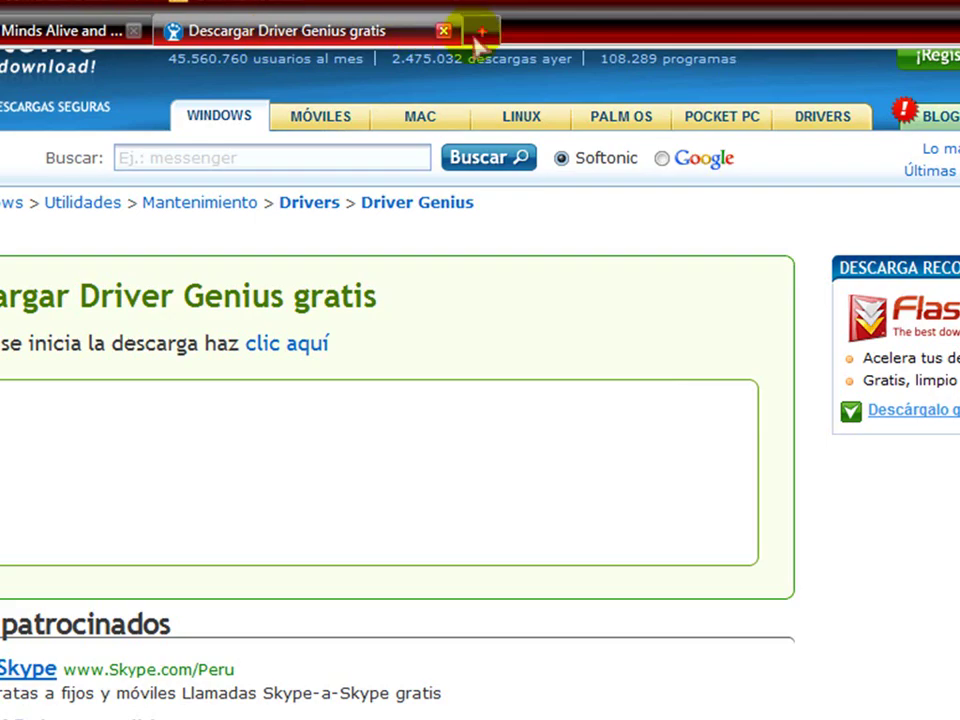
Step: Open youtube.com in a new Firefox tab, sign in and go to the account's own channel page
click(481, 31)
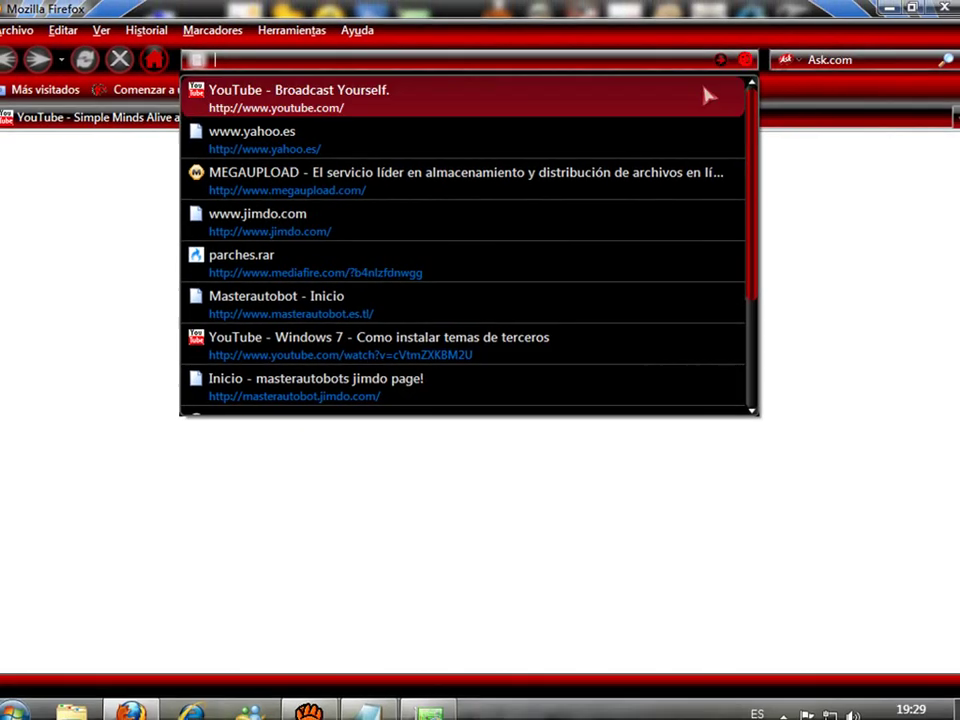
click(760, 1)
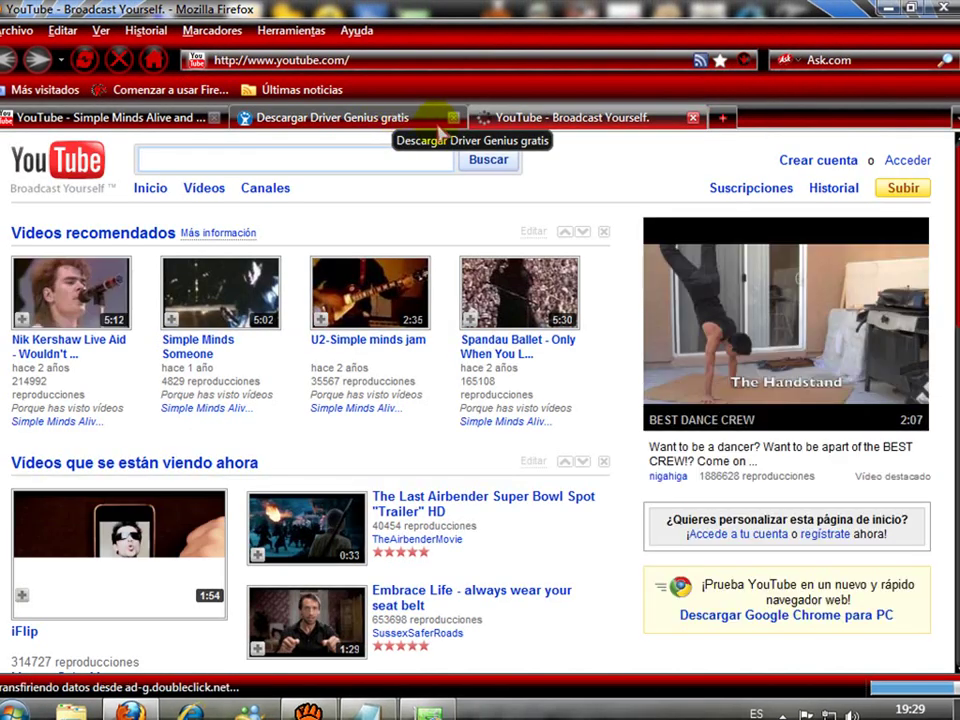
click(915, 162)
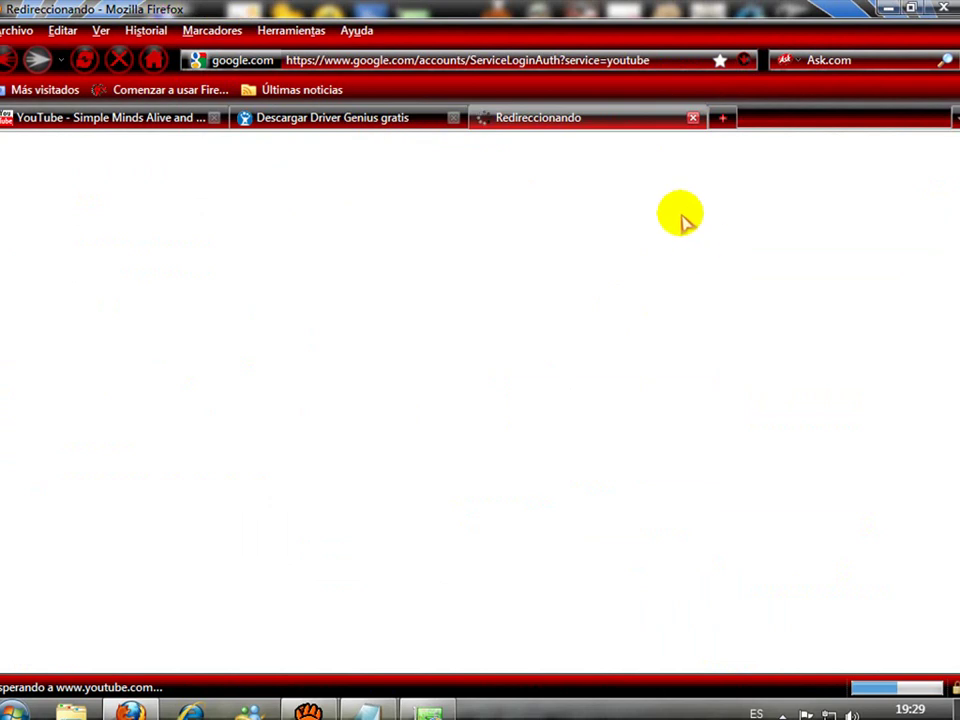
click(776, 162)
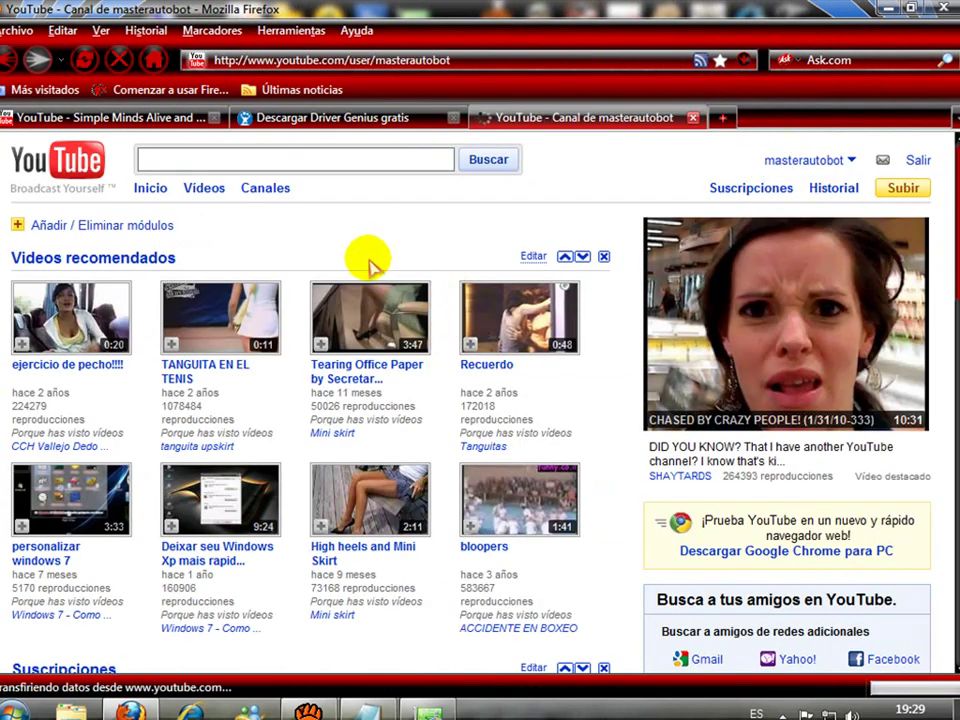
Step: Look through the channel page, including its subscriptions, subscribers and friends sections
scroll(370, 265, down, 8)
scroll(370, 262, down, 3)
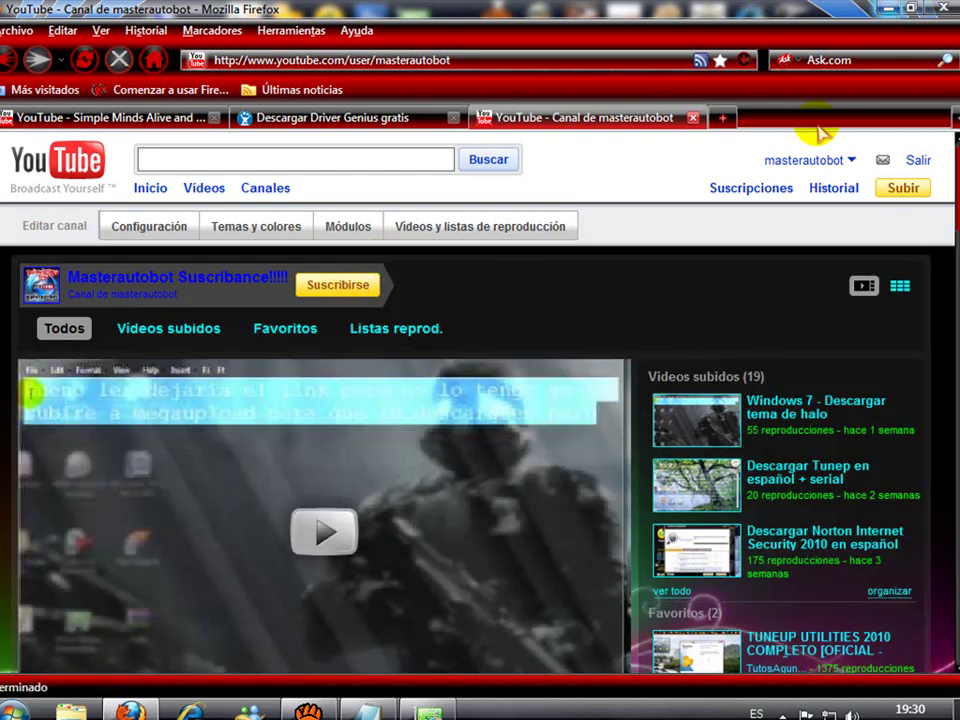
scroll(648, 505, down, 15)
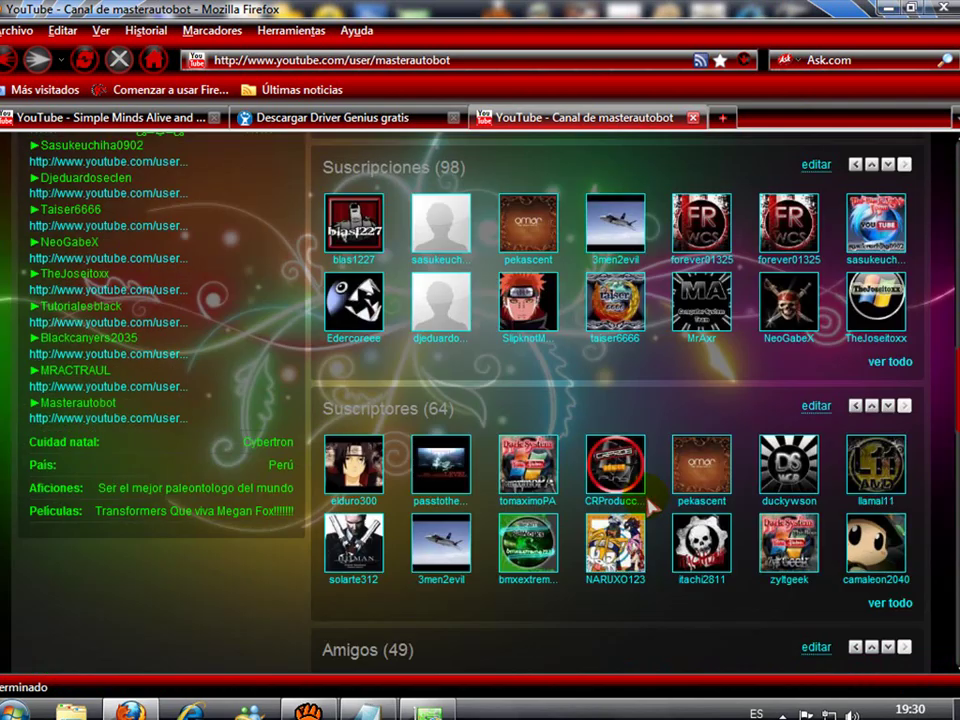
scroll(652, 508, down, 5)
scroll(653, 510, up, 8)
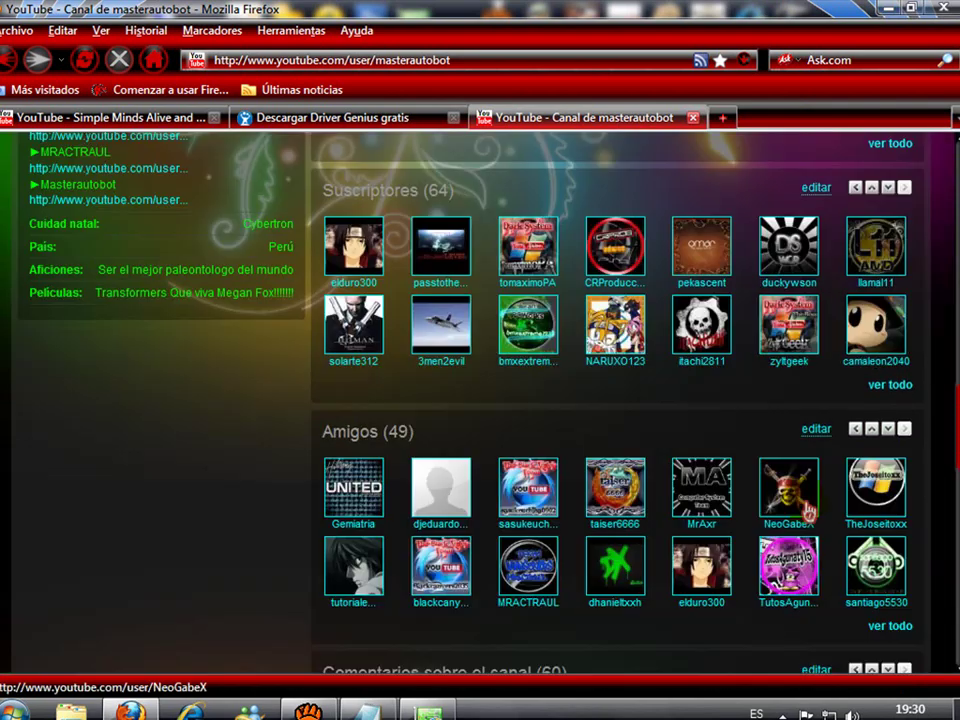
scroll(810, 541, up, 4)
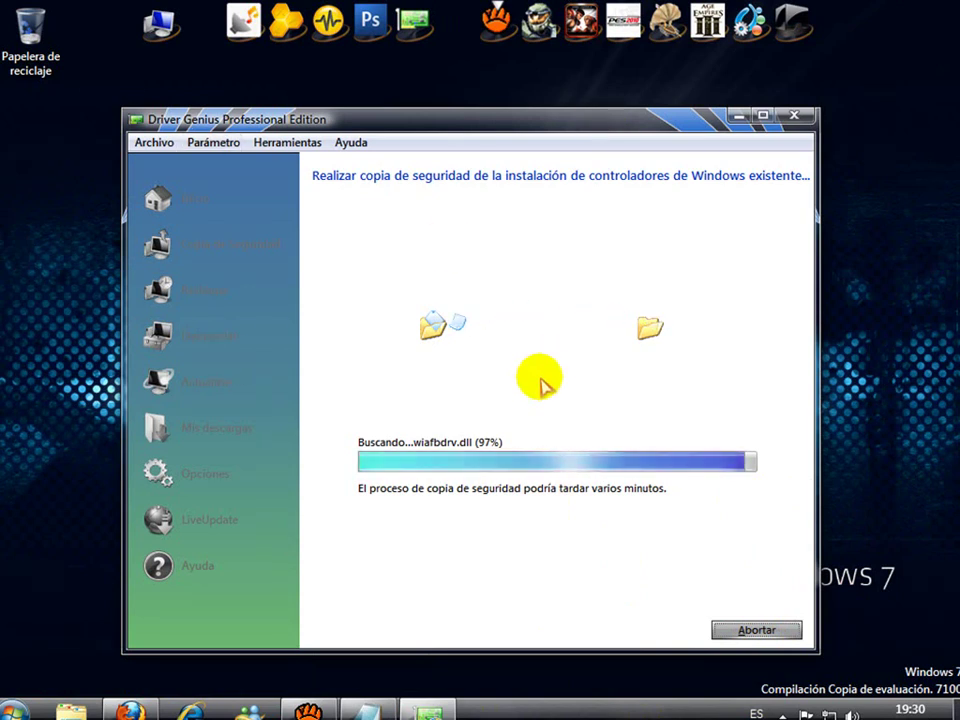
Step: Bring the channel page in Firefox back up to view its featured video and uploads, and minimize the browser
mouse_move(130, 708)
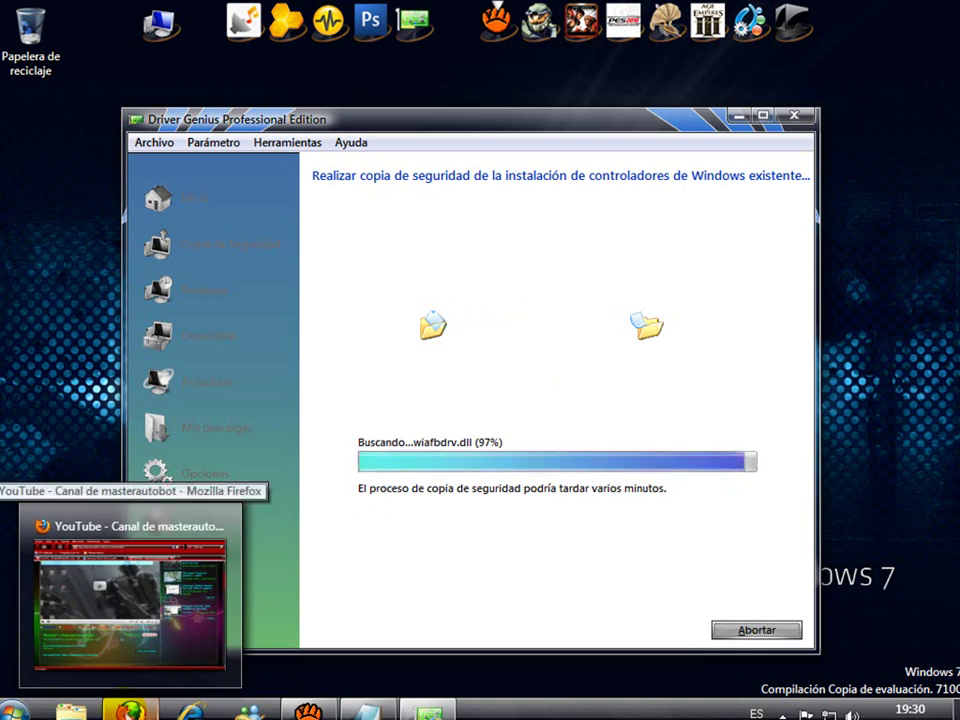
click(130, 708)
scroll(586, 465, down, 4)
scroll(586, 470, up, 5)
scroll(587, 470, up, 3)
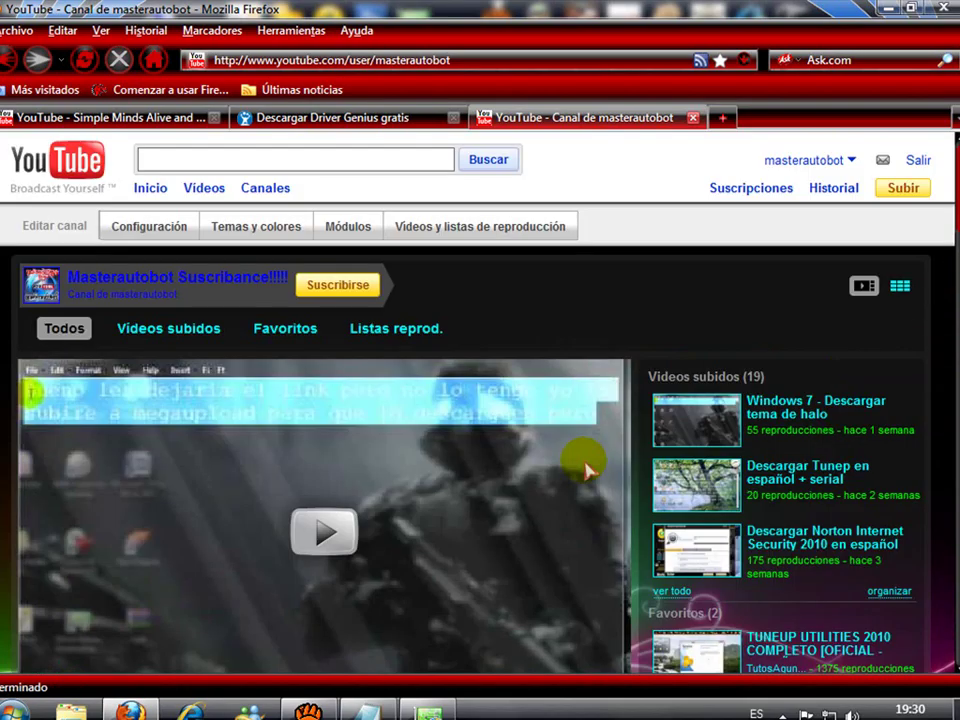
click(893, 10)
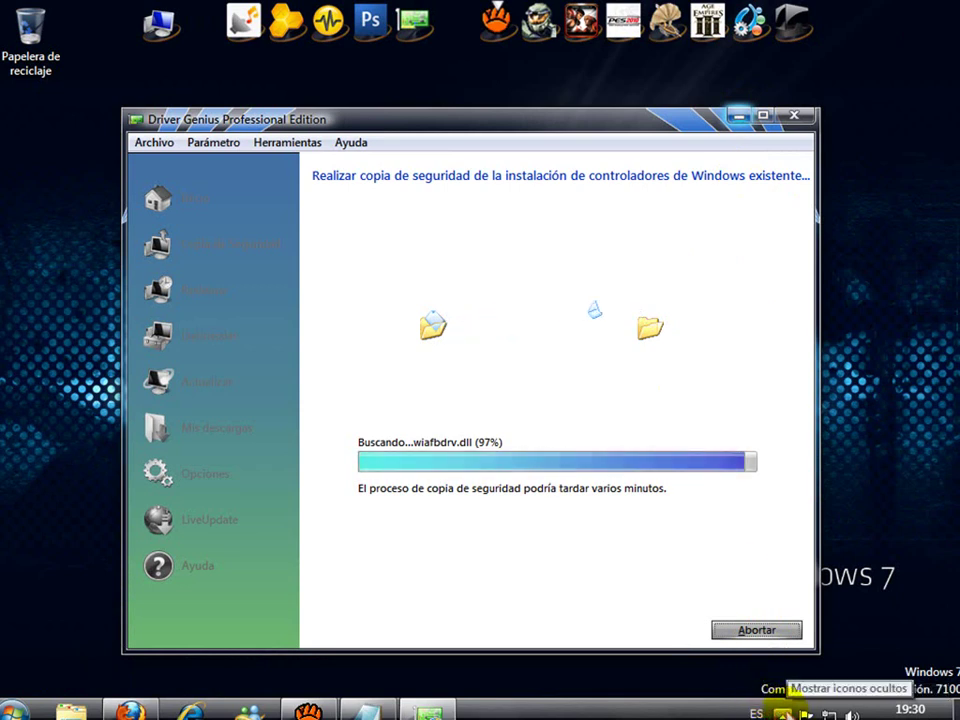
Step: Close Driver Genius and move the Driver Backup installer file to the middle of the desktop
click(782, 712)
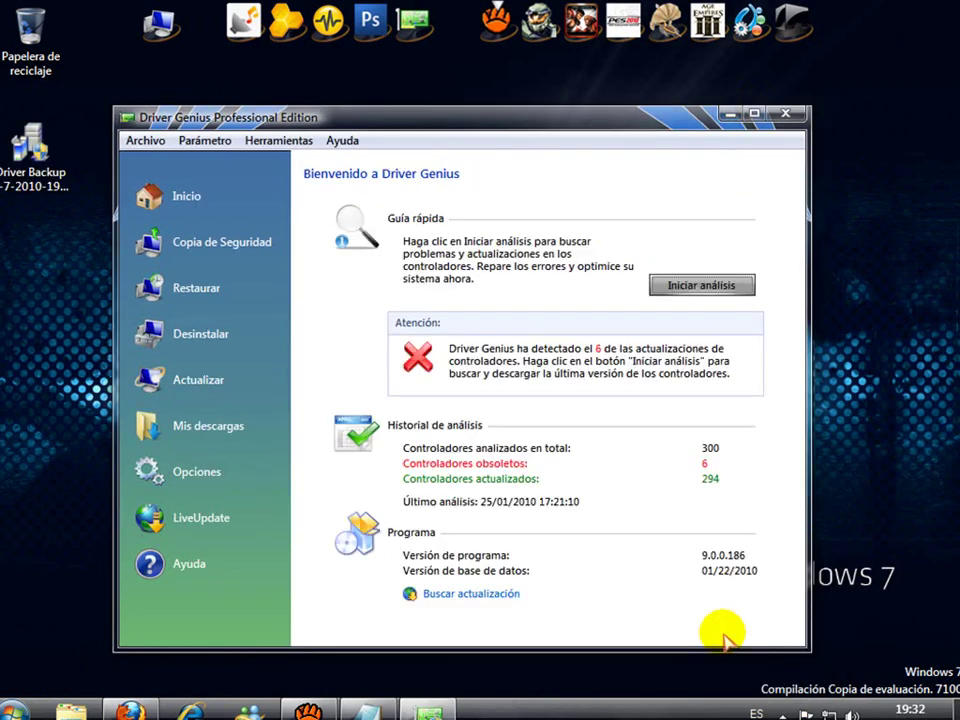
click(785, 114)
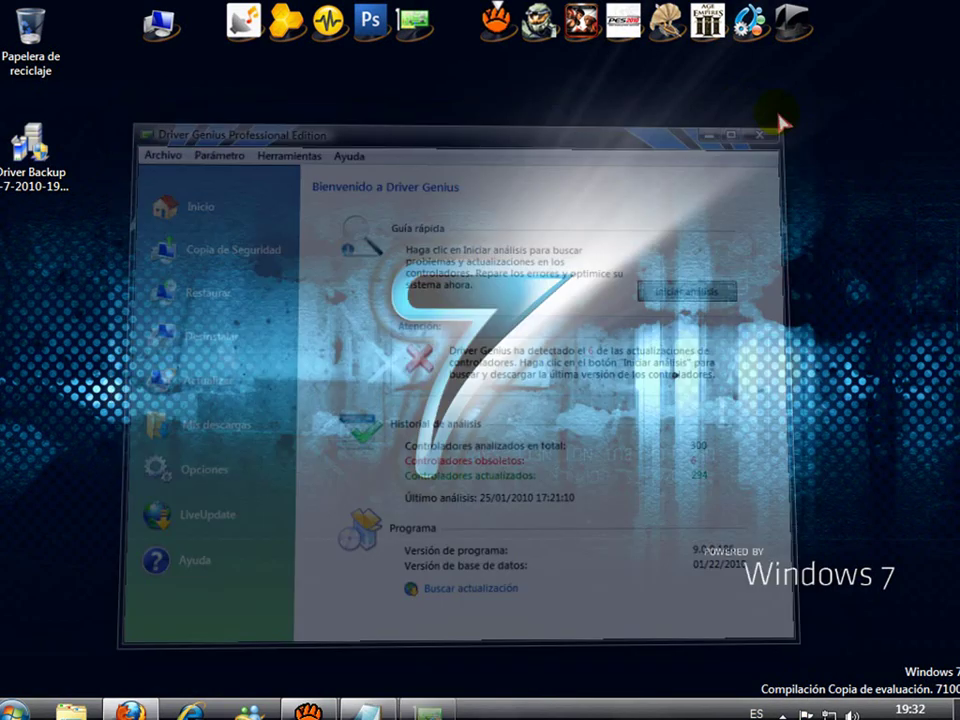
drag(20, 148, 485, 282)
drag(558, 232, 458, 388)
click(479, 383)
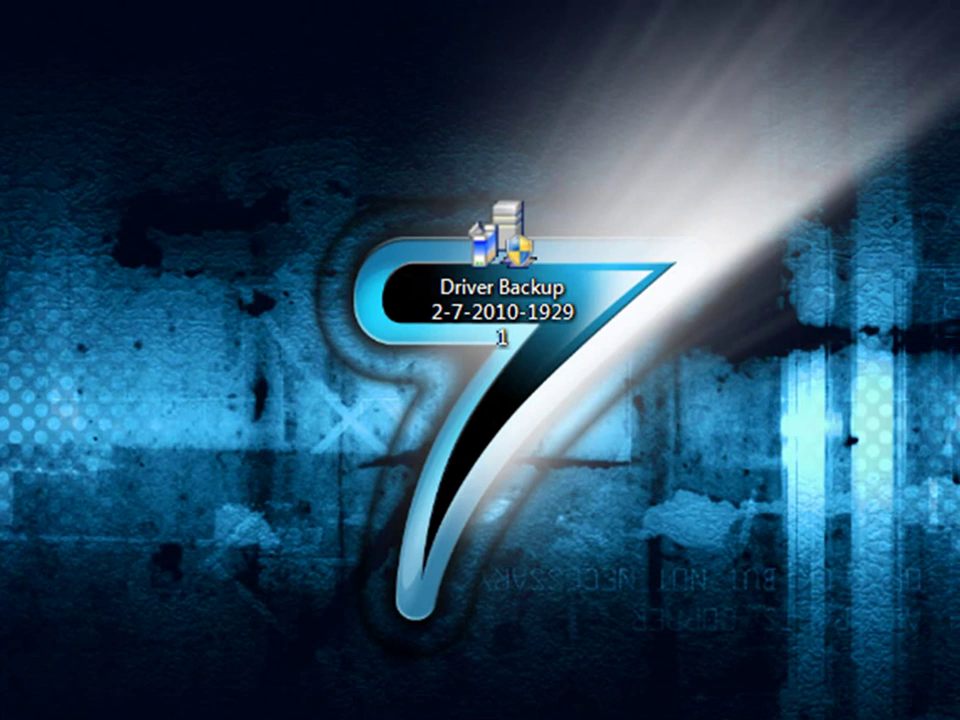
Step: Run the Driver Backup installer to view its restorable driver categories, accepting the trial notice and cancelling without restoring
drag(505, 330, 351, 334)
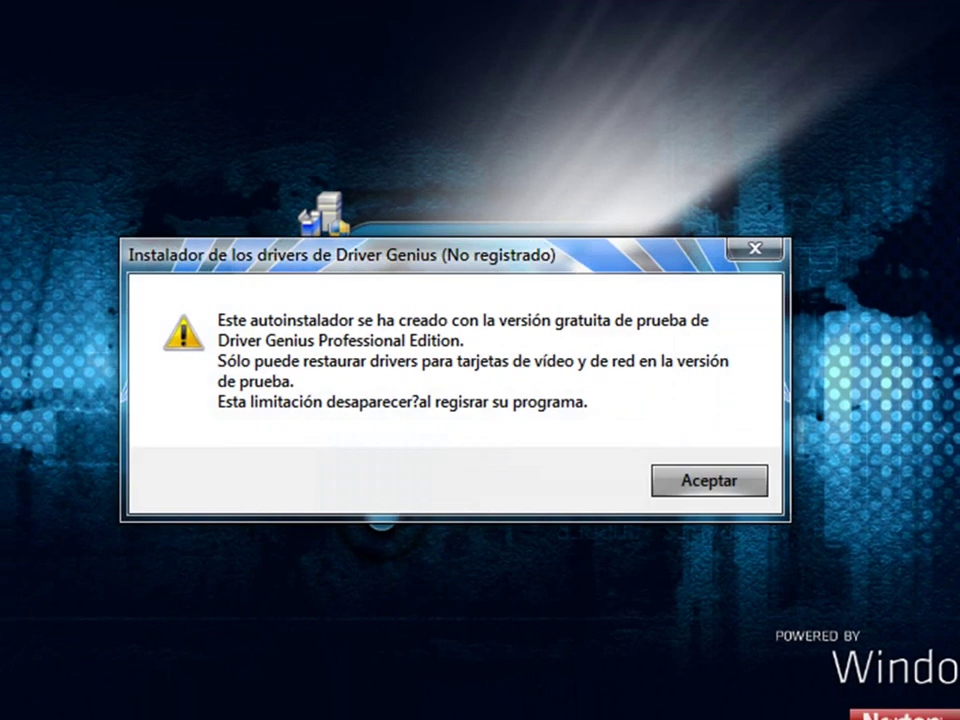
click(709, 483)
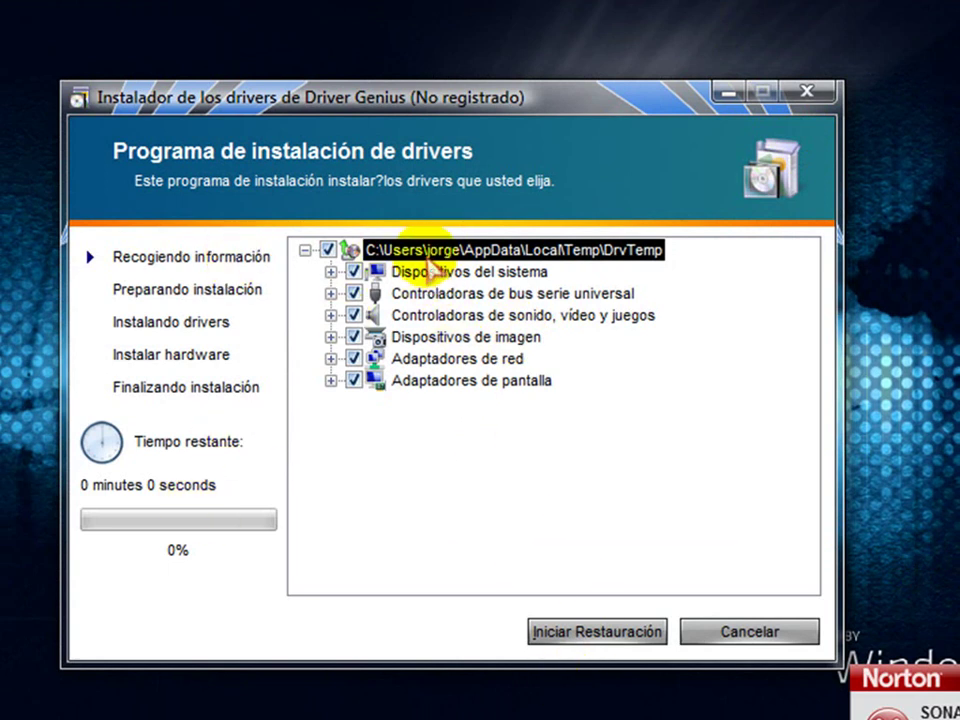
click(740, 630)
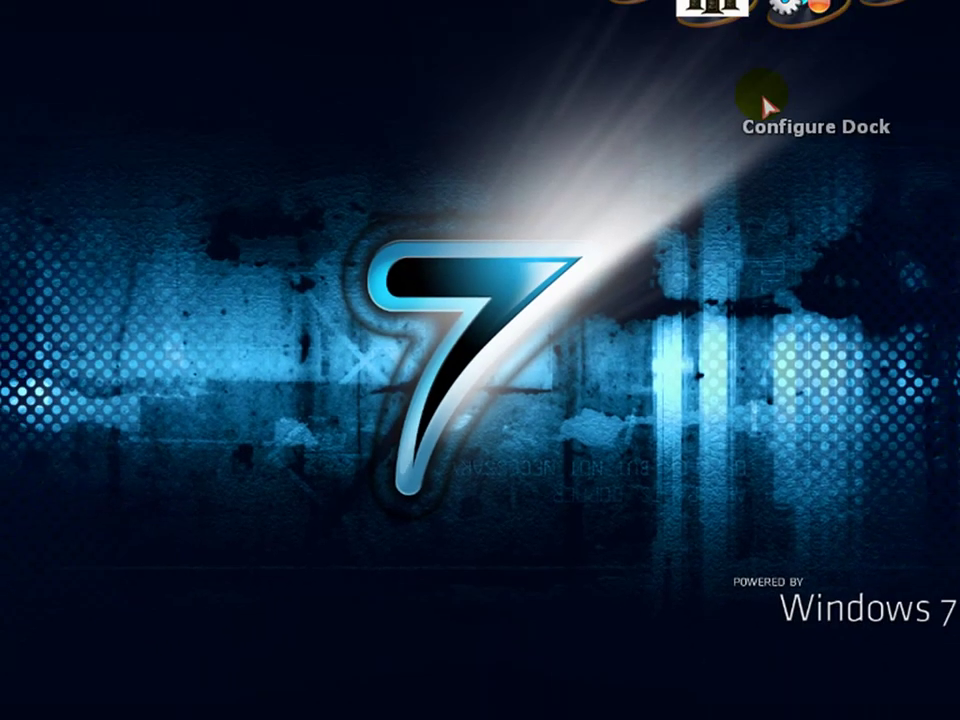
drag(808, 50, 247, 480)
drag(338, 432, 321, 493)
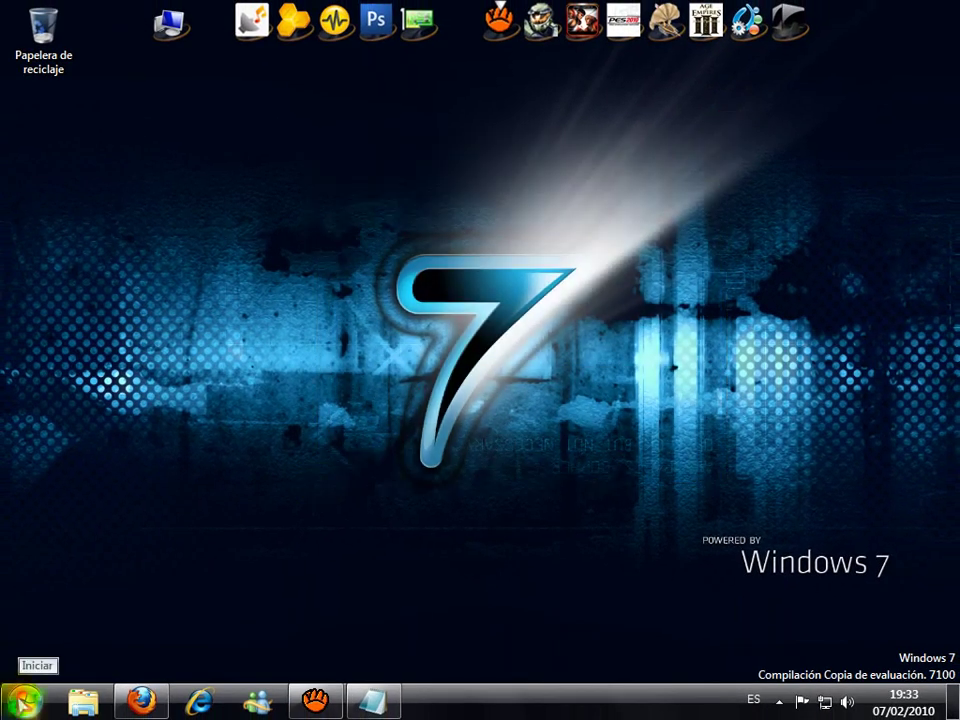
Step: Open the Equipo window to view the computer's drives and close it again
click(22, 700)
click(362, 434)
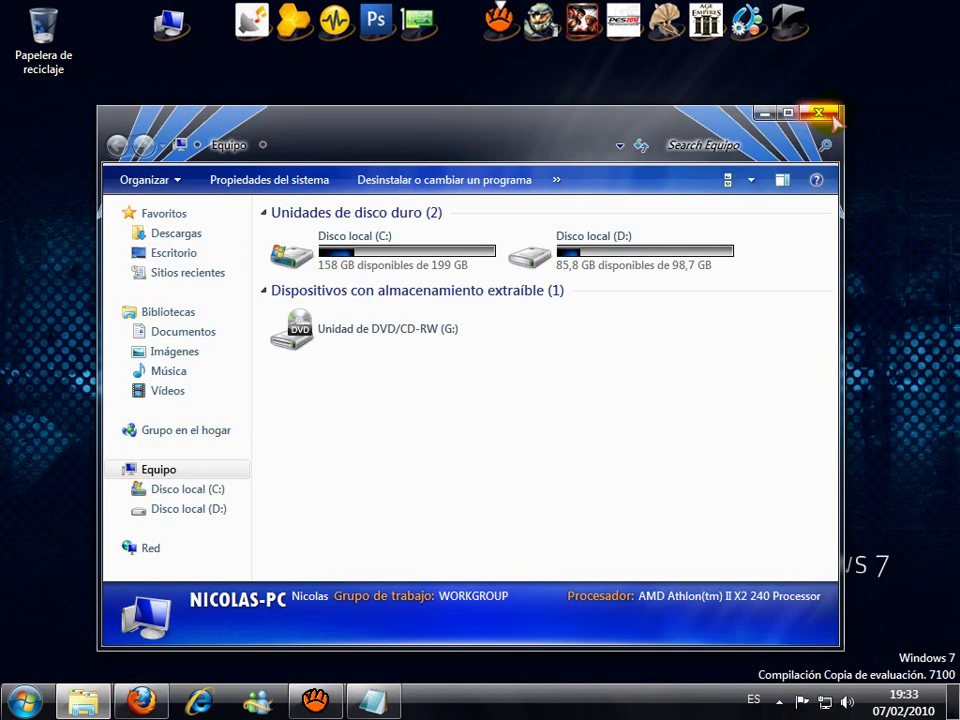
click(830, 116)
drag(793, 167, 150, 527)
drag(311, 193, 660, 537)
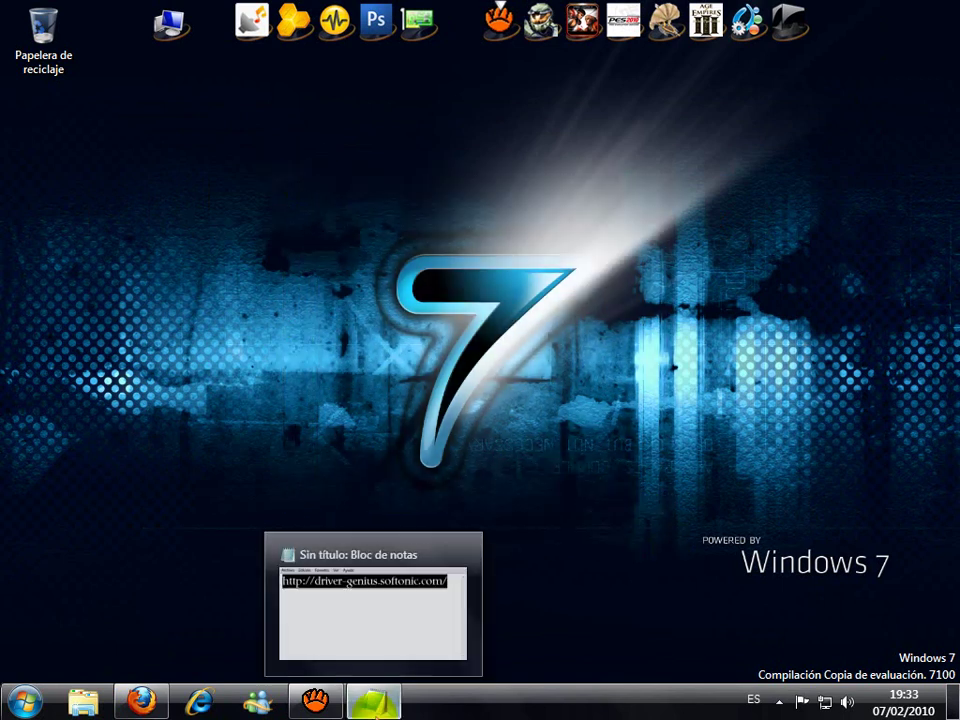
drag(343, 154, 639, 525)
drag(700, 517, 913, 600)
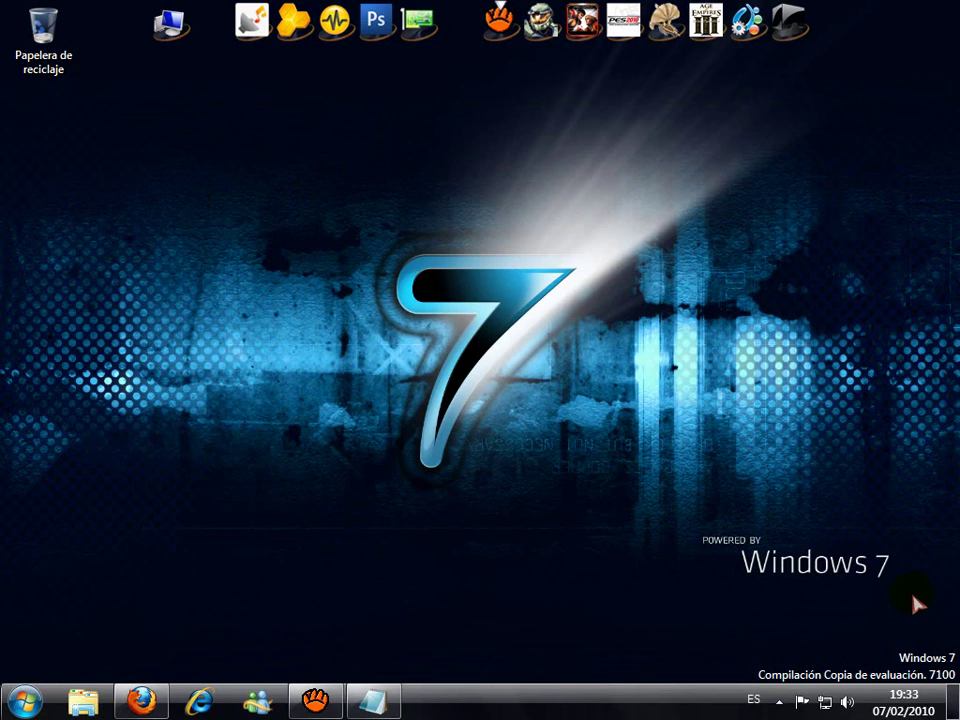
drag(636, 182, 336, 502)
click(781, 706)
click(806, 606)
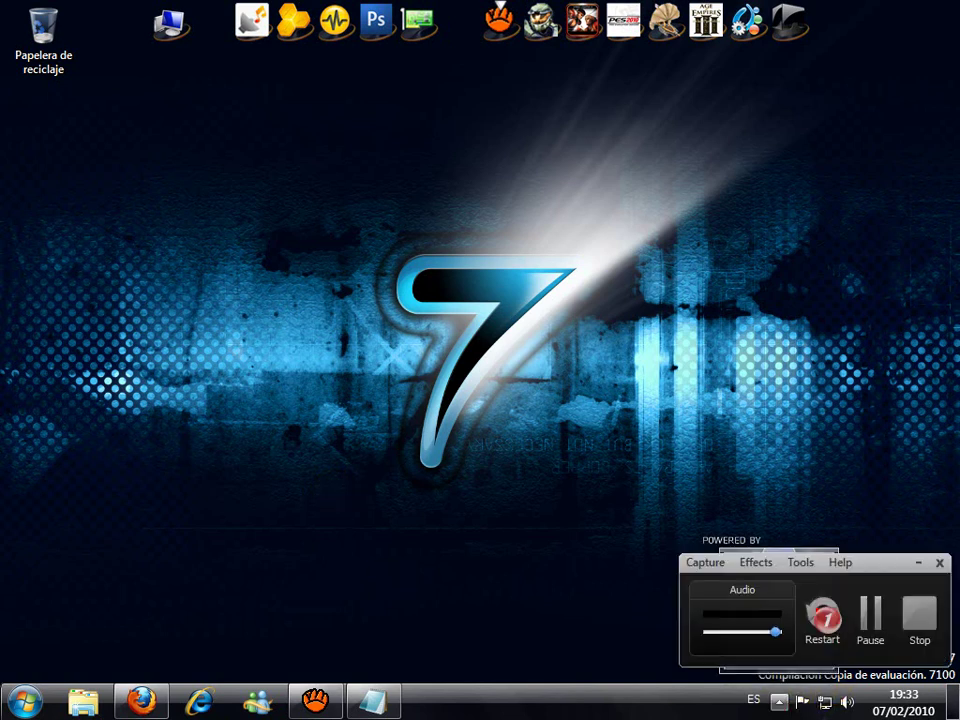